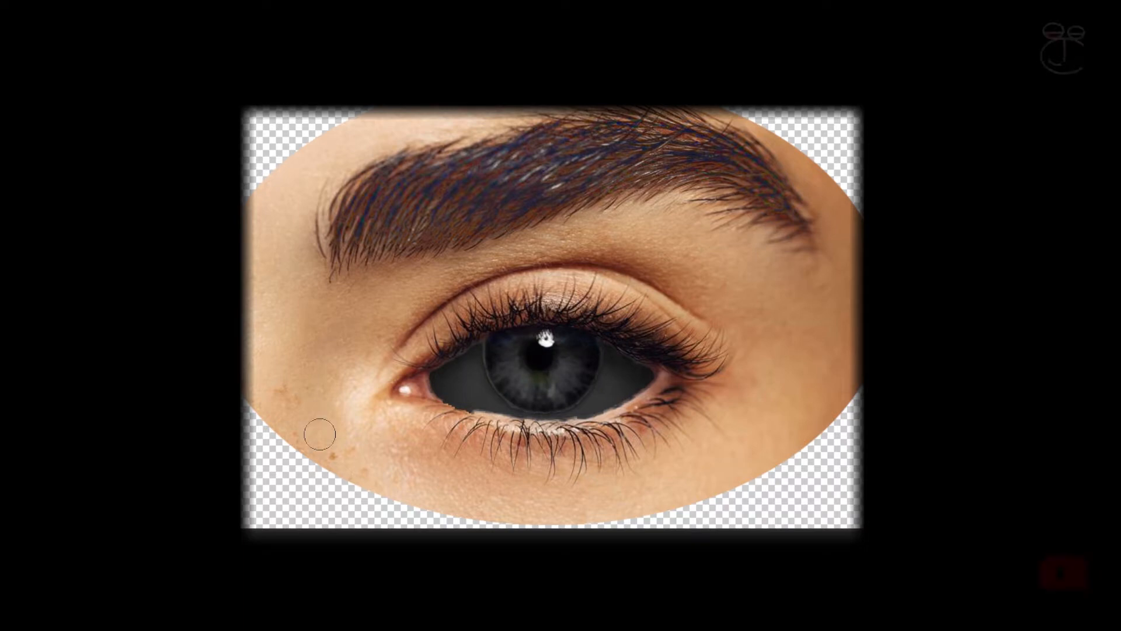
mouse_move(501, 351)
mouse_down()
mouse_move(571, 419)
mouse_move(515, 342)
mouse_move(463, 393)
mouse_move(533, 412)
mouse_move(437, 375)
mouse_move(475, 393)
mouse_move(450, 383)
mouse_move(502, 453)
mouse_up()
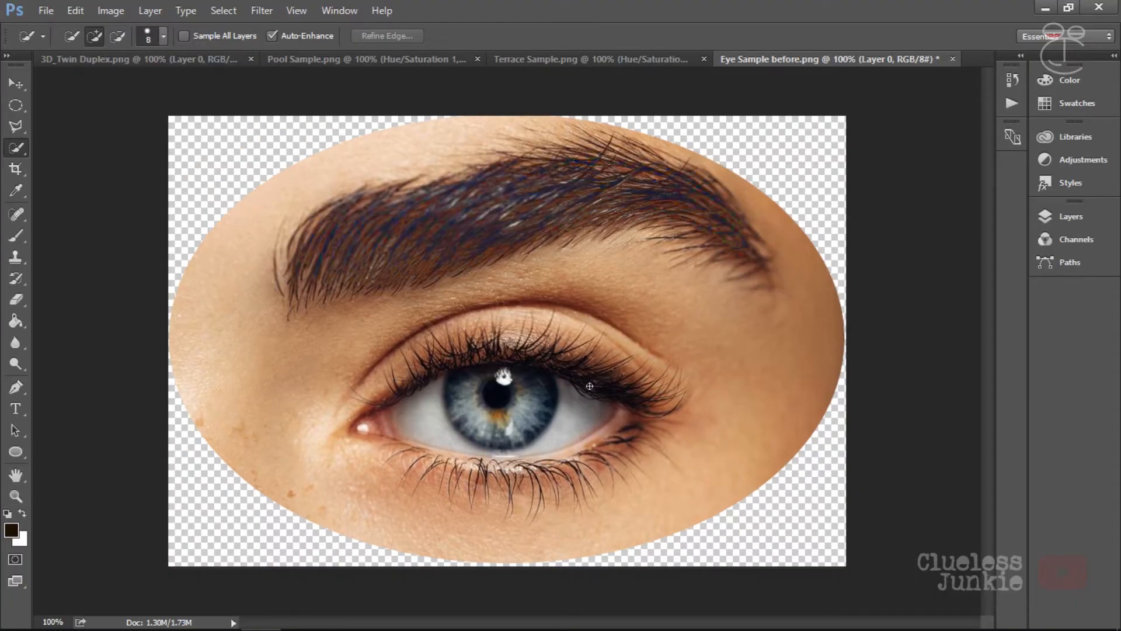
click(535, 406)
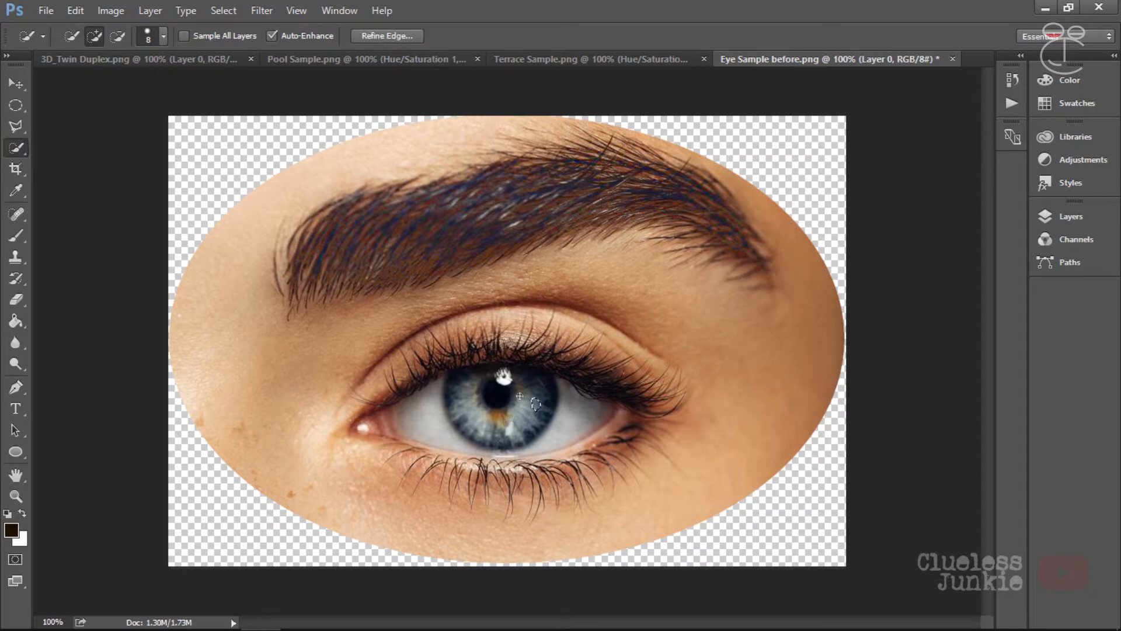
drag(529, 402, 533, 412)
Clear the current selection and select the whole iris with the Quick Selection tool at brush size 3
click(16, 495)
click(500, 395)
click(531, 390)
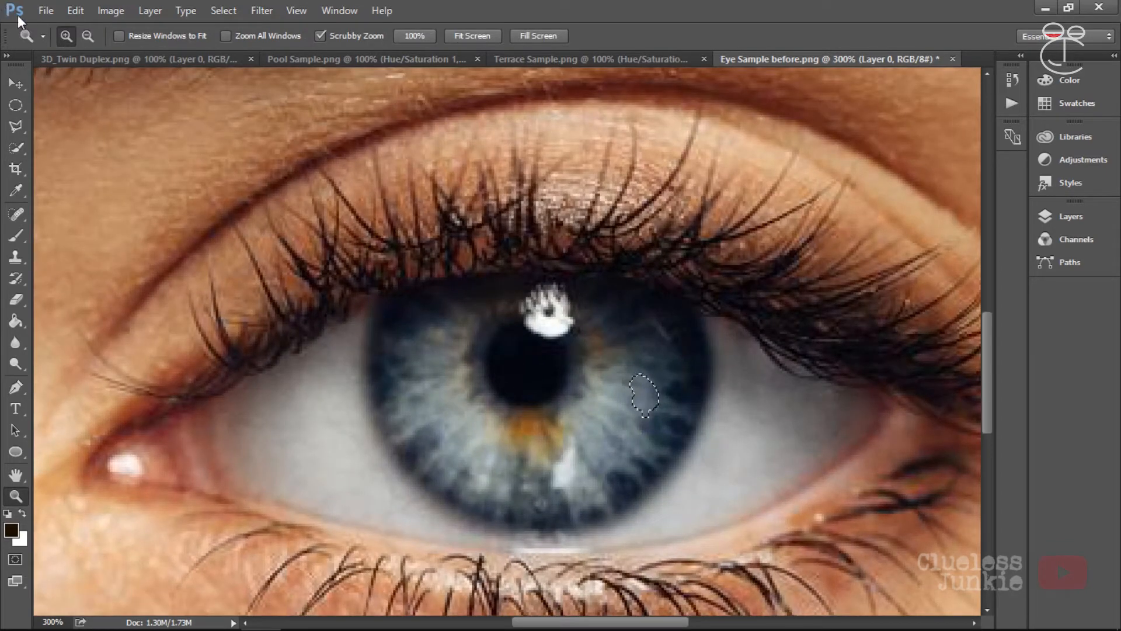
key(ctrl+d)
click(16, 147)
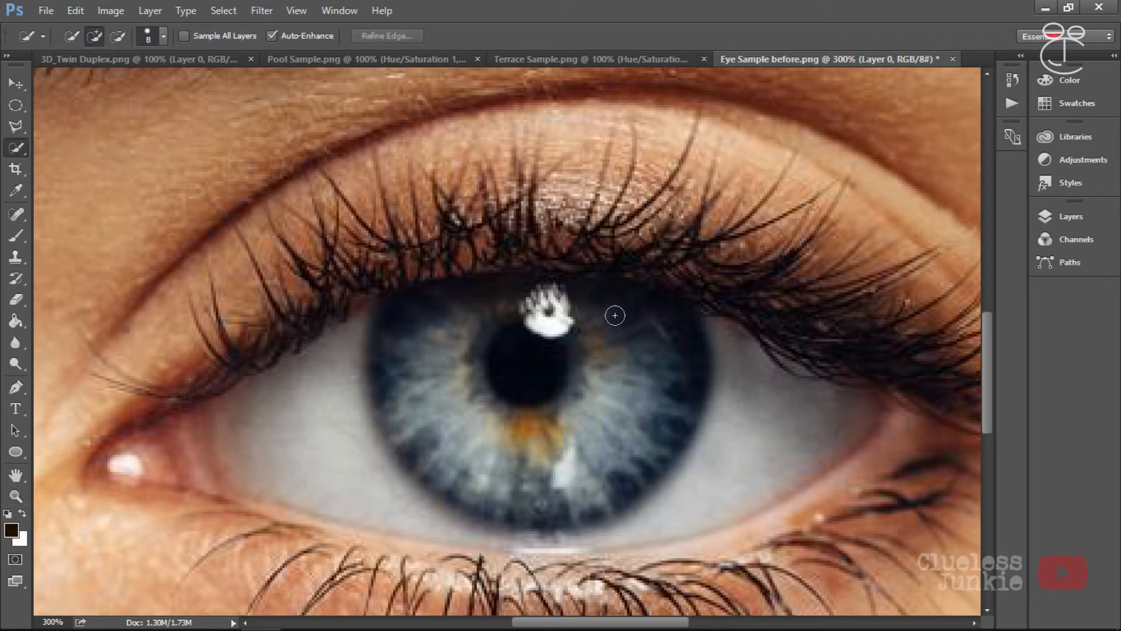
key(bracketleft)
key(bracketleft)
key(bracketleft)
key(bracketleft)
key(bracketleft)
mouse_move(612, 321)
mouse_down()
mouse_move(651, 362)
mouse_move(645, 373)
mouse_move(632, 347)
mouse_move(602, 398)
mouse_move(639, 362)
mouse_move(654, 416)
mouse_move(588, 450)
mouse_move(567, 438)
mouse_move(557, 351)
mouse_move(513, 324)
mouse_move(460, 381)
mouse_move(533, 380)
mouse_move(583, 460)
mouse_move(476, 433)
mouse_up()
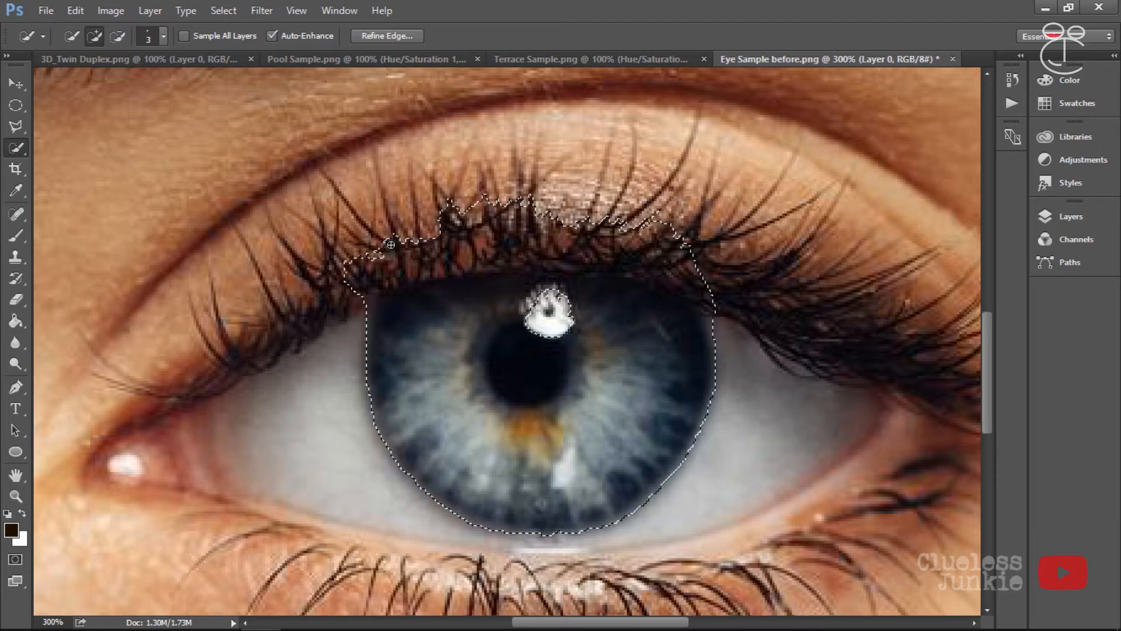
Subtract the upper eyelashes and white highlight from the iris selection, keeping the iris's outer edge selected
mouse_move(380, 263)
alt+mouse_down()
mouse_move(451, 231)
mouse_move(426, 263)
mouse_move(467, 234)
mouse_move(362, 271)
mouse_move(371, 247)
mouse_move(413, 237)
mouse_move(491, 252)
mouse_move(657, 235)
mouse_move(698, 293)
mouse_move(689, 257)
alt+mouse_up()
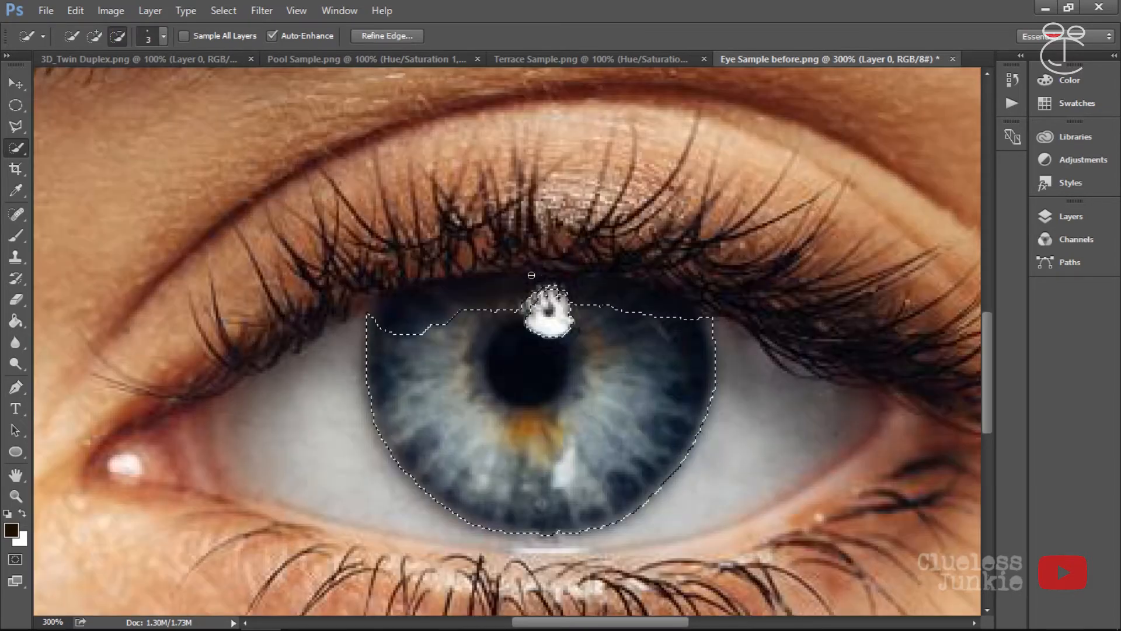
alt+drag(529, 260, 529, 278)
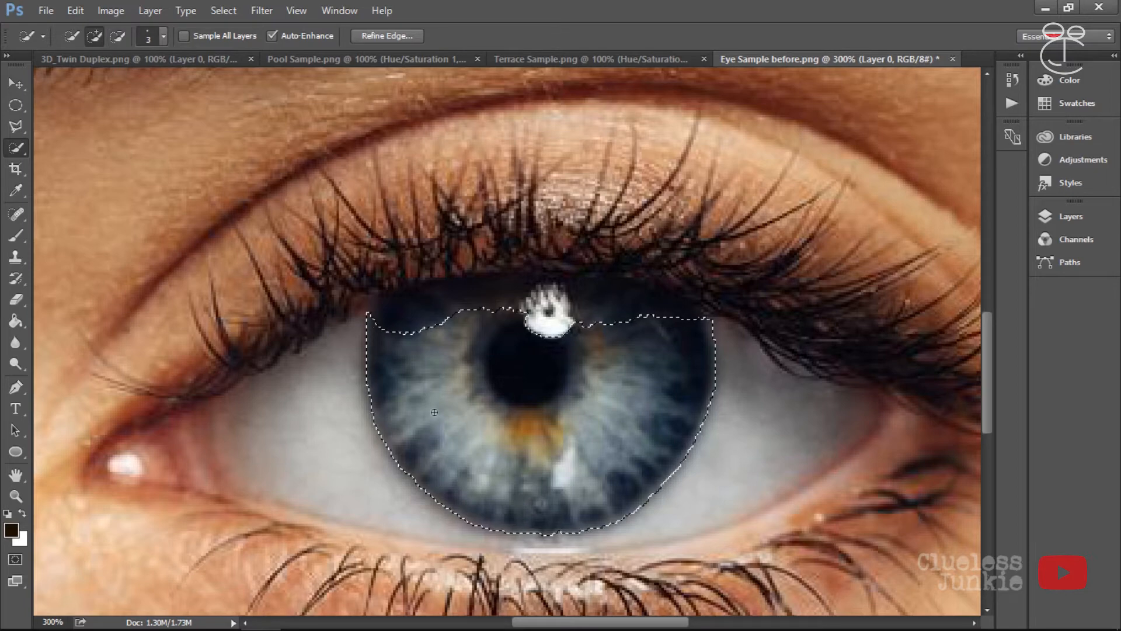
key(alt)
key(alt)
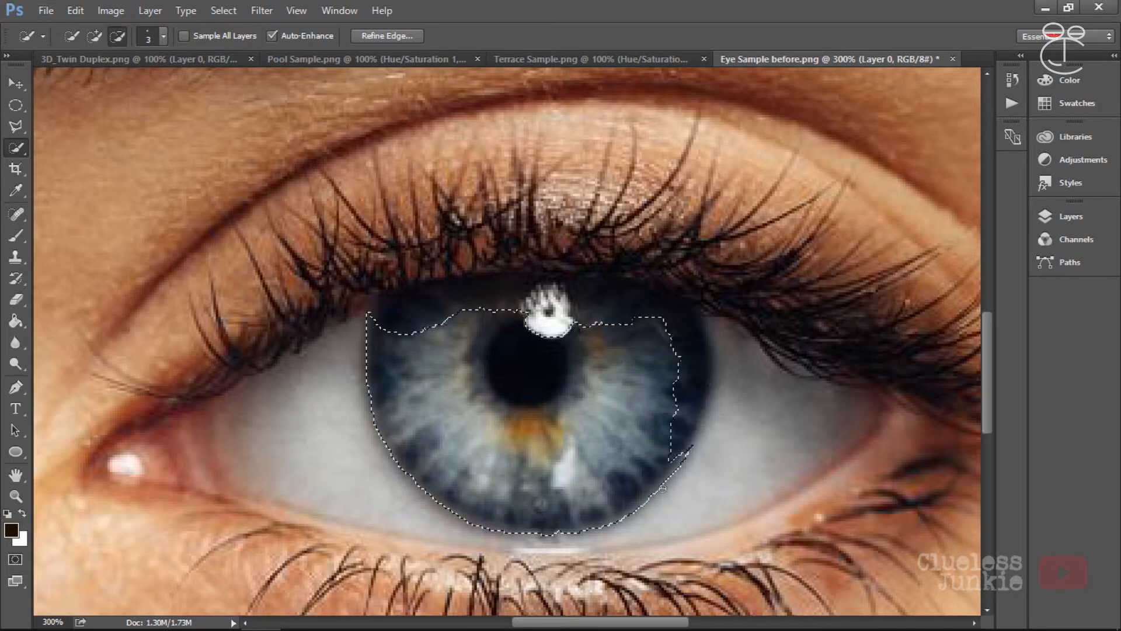
key(alt)
drag(646, 463, 676, 449)
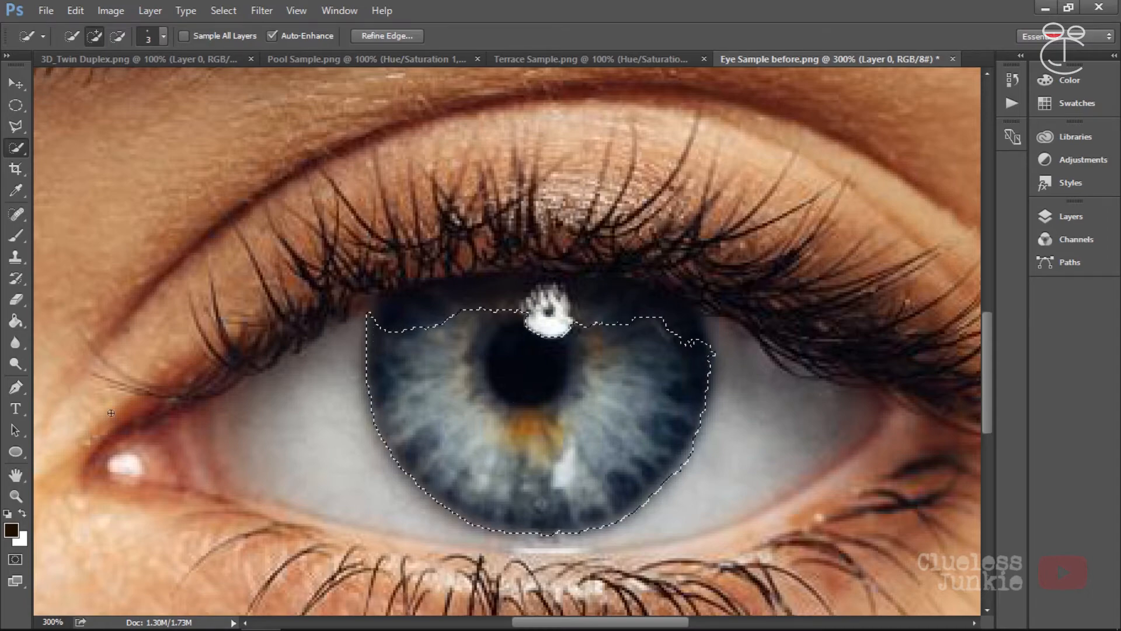
Add a Hue/Saturation adjustment layer to the selected iris with Hue +70, and adjust its saturation and lightness
click(16, 496)
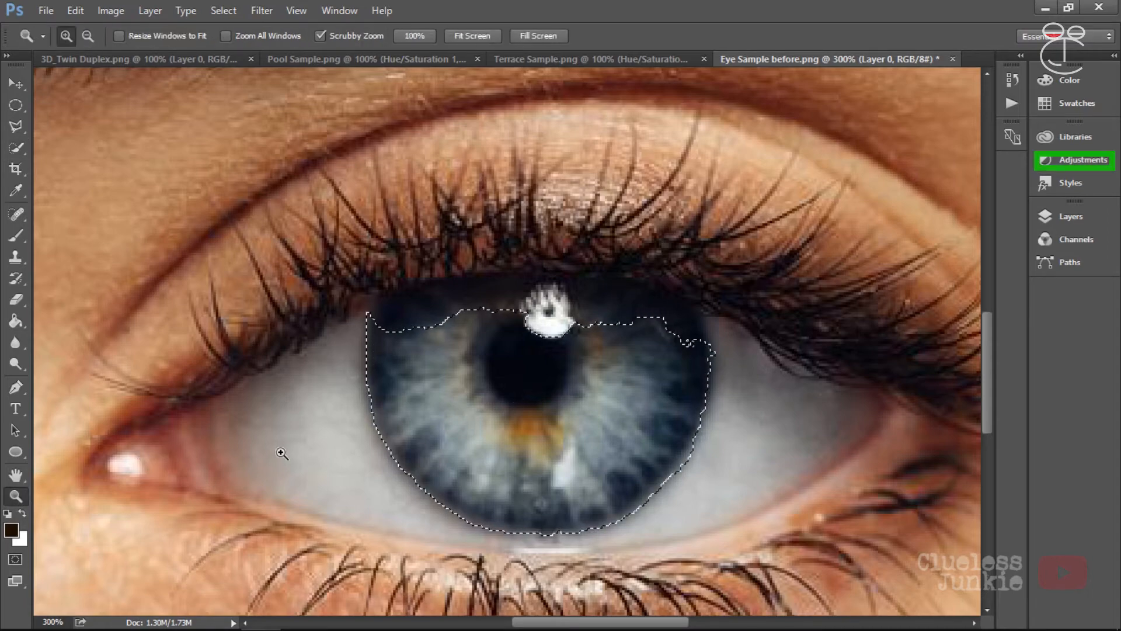
alt+click(467, 421)
alt+click(584, 408)
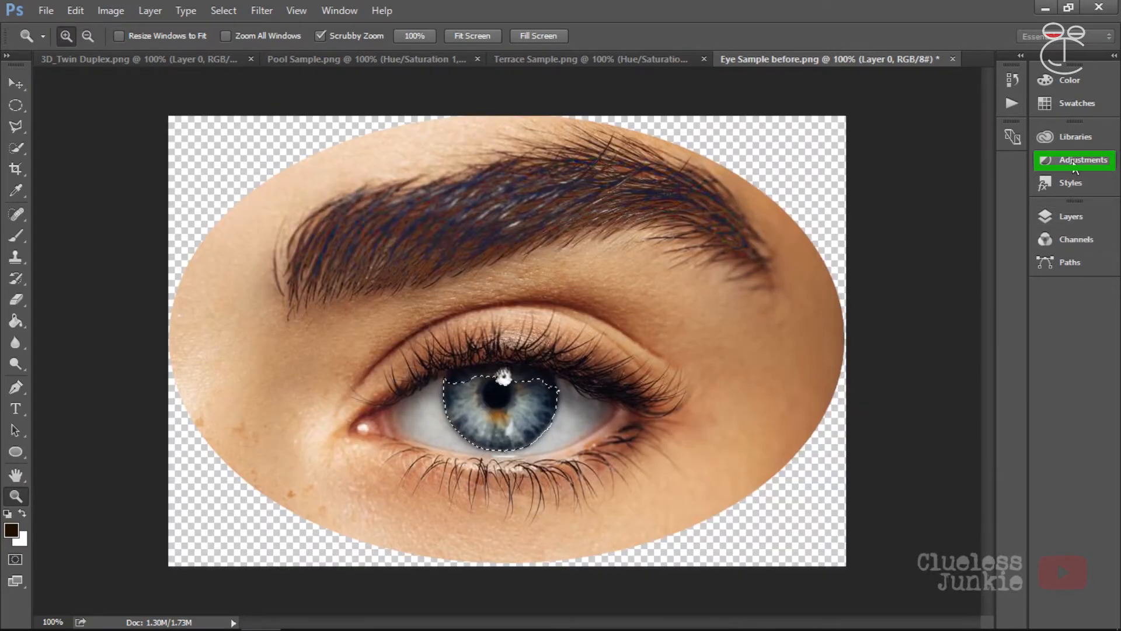
click(1080, 160)
click(894, 181)
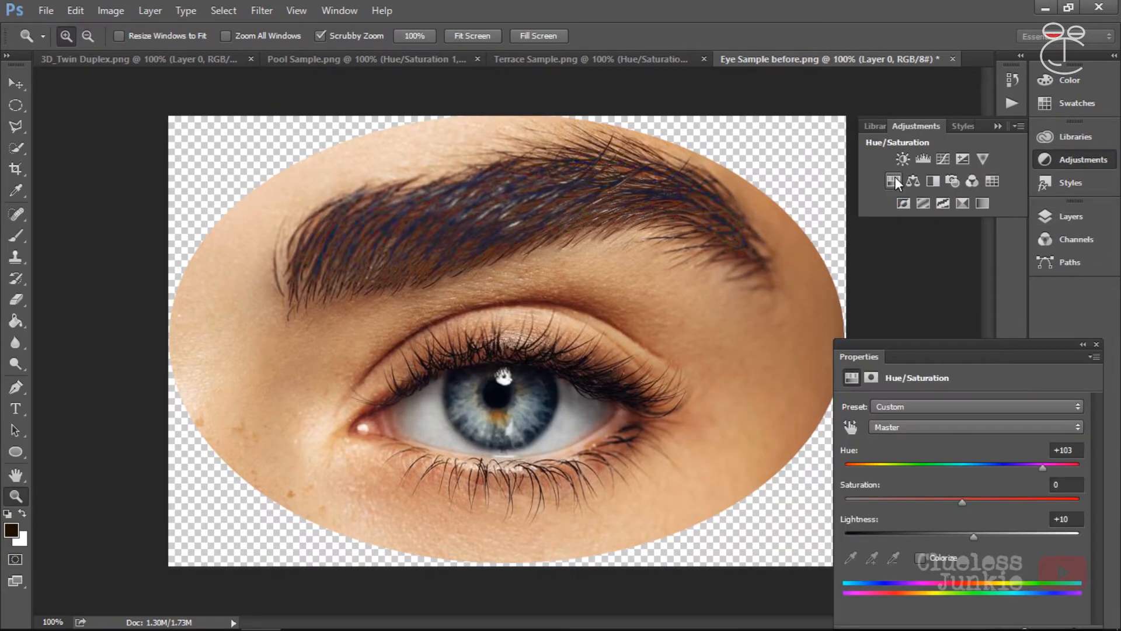
drag(962, 469, 1028, 485)
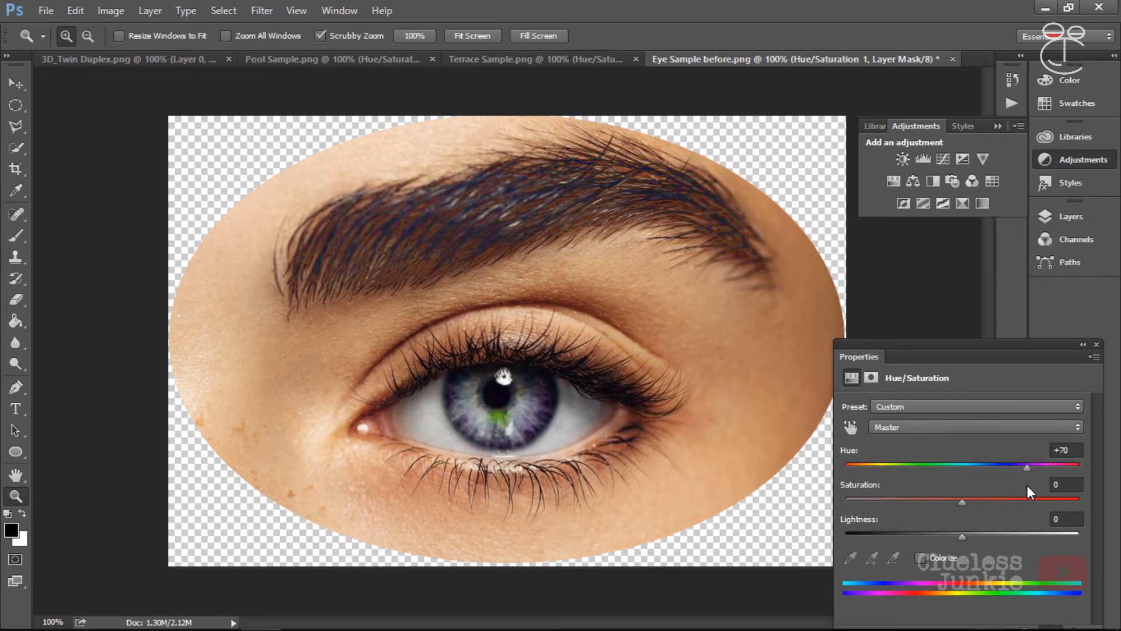
drag(962, 502, 860, 498)
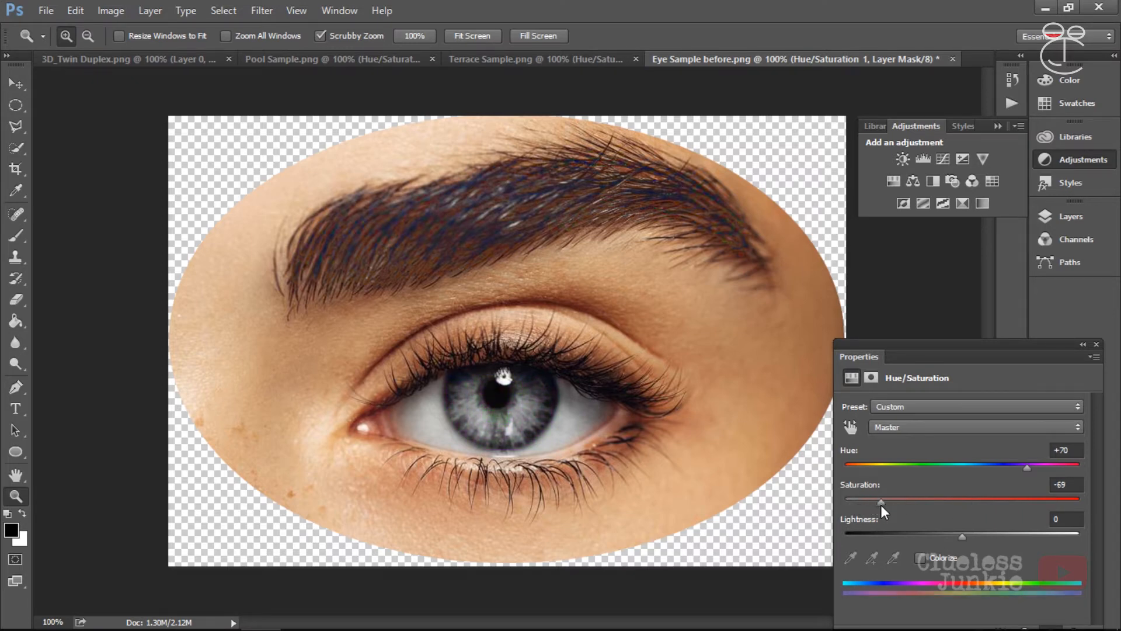
drag(978, 538, 922, 551)
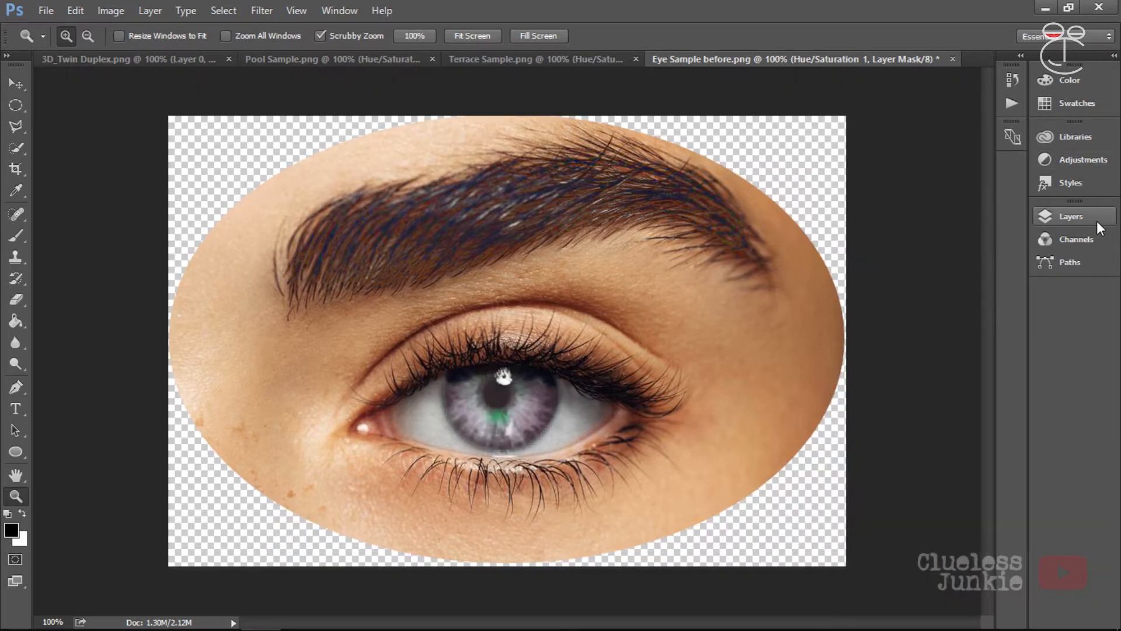
Compare the iris before and after by hiding and showing the Hue/Saturation 1 layer
click(1081, 215)
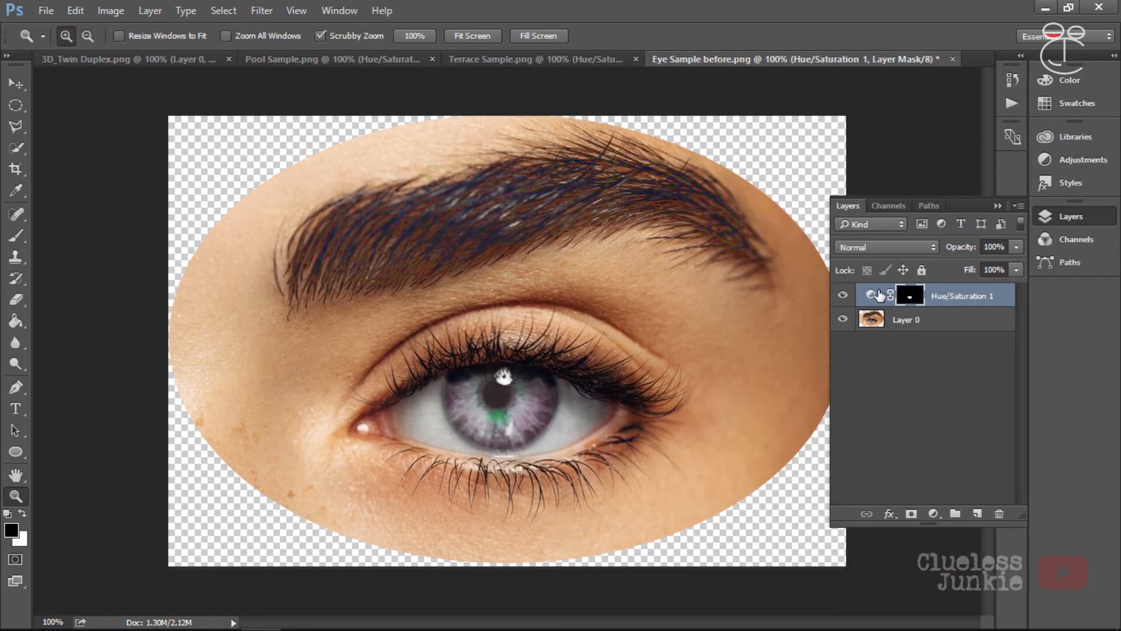
click(843, 298)
click(843, 297)
click(842, 298)
click(842, 298)
click(842, 298)
click(843, 298)
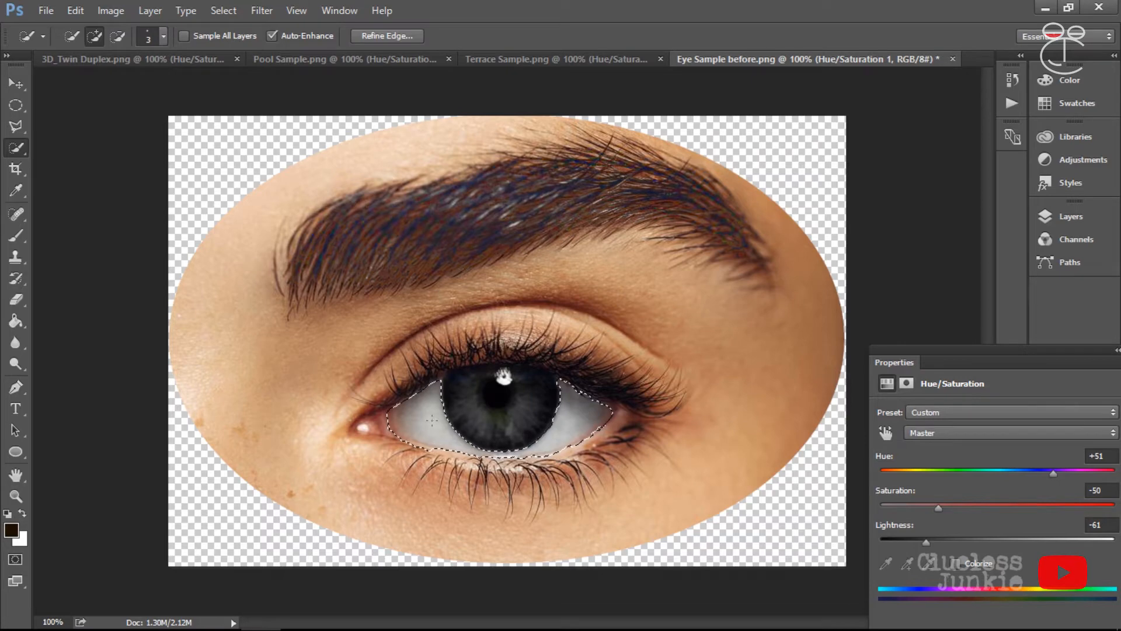
Close the iris adjustment's properties and look over the layer stack
click(1117, 350)
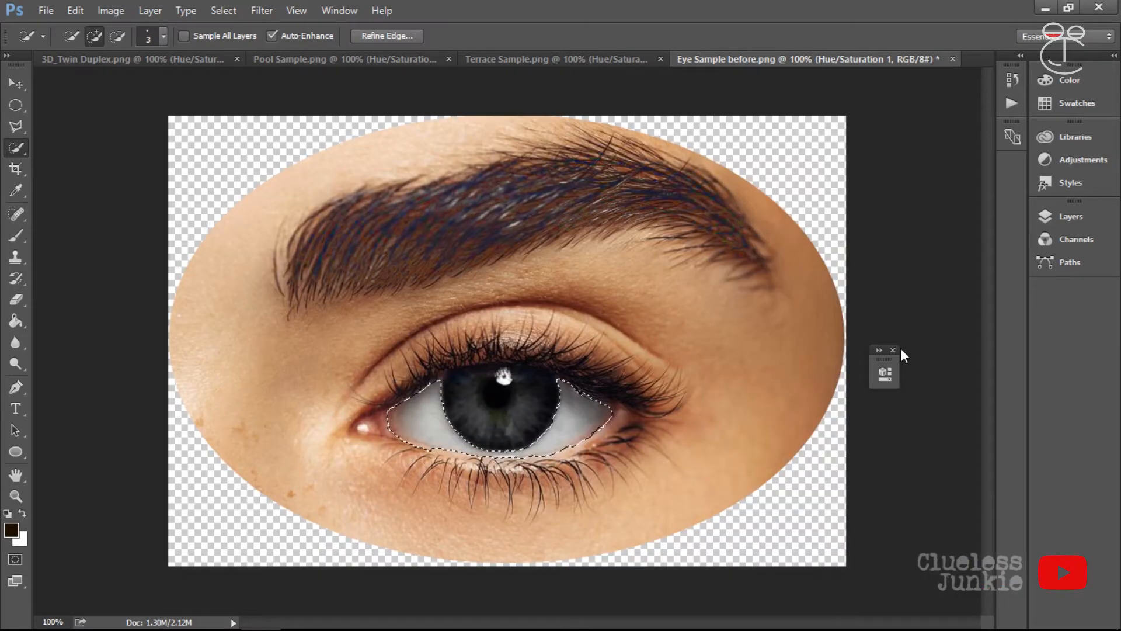
click(893, 350)
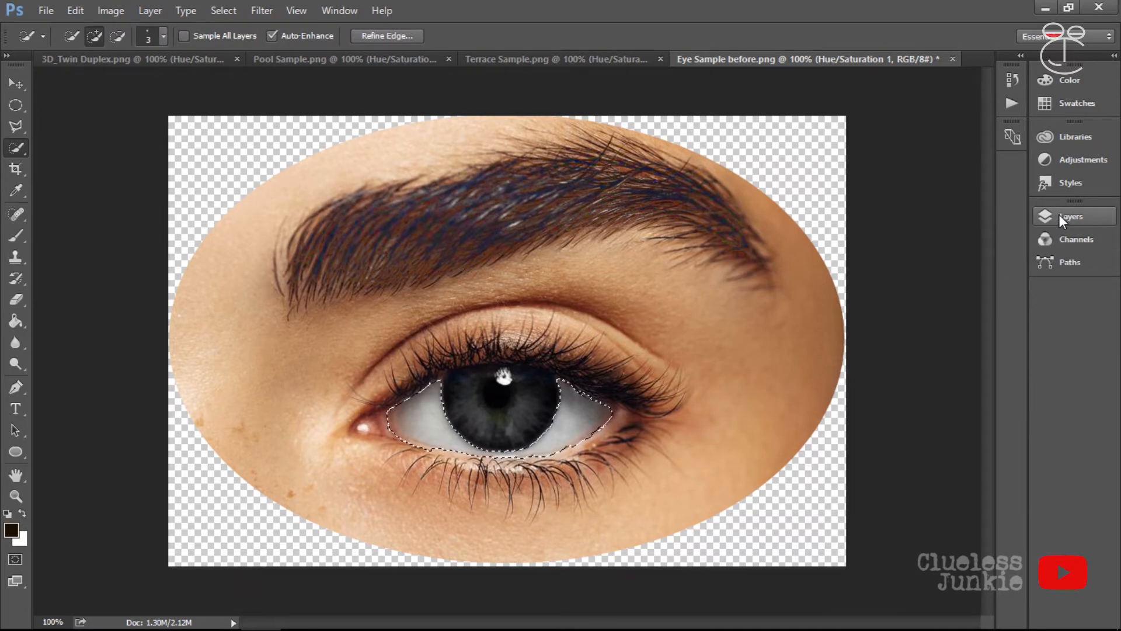
click(1060, 215)
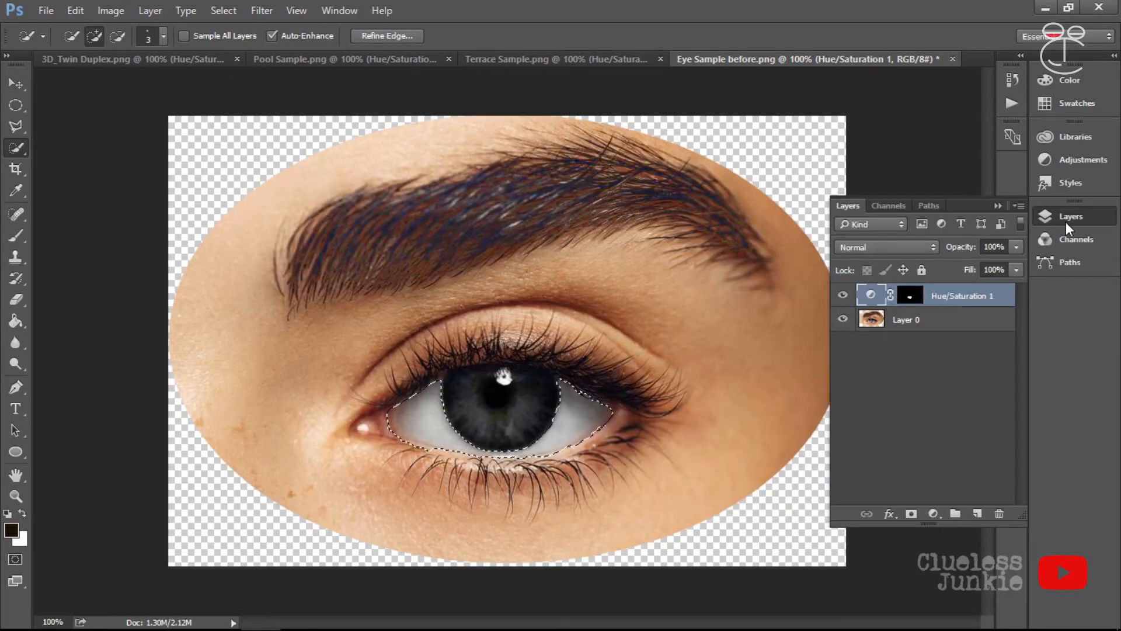
click(1066, 222)
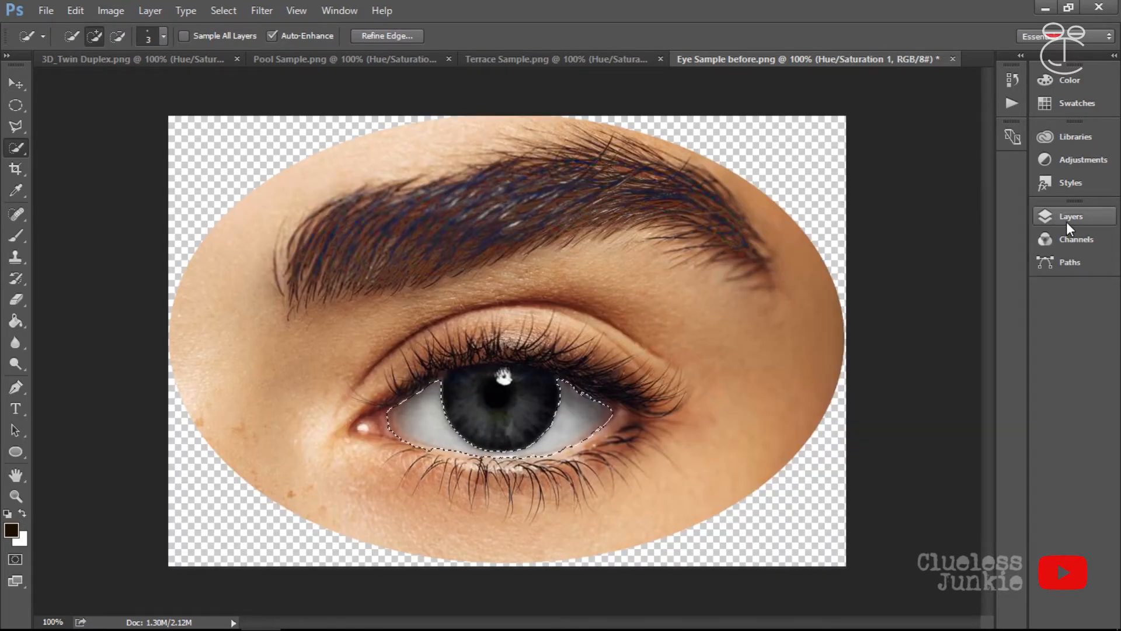
Add a Hue/Saturation adjustment layer to the selected white of the eye, with Hue -1, Saturation -90 and Lightness about -70
click(1075, 156)
click(894, 182)
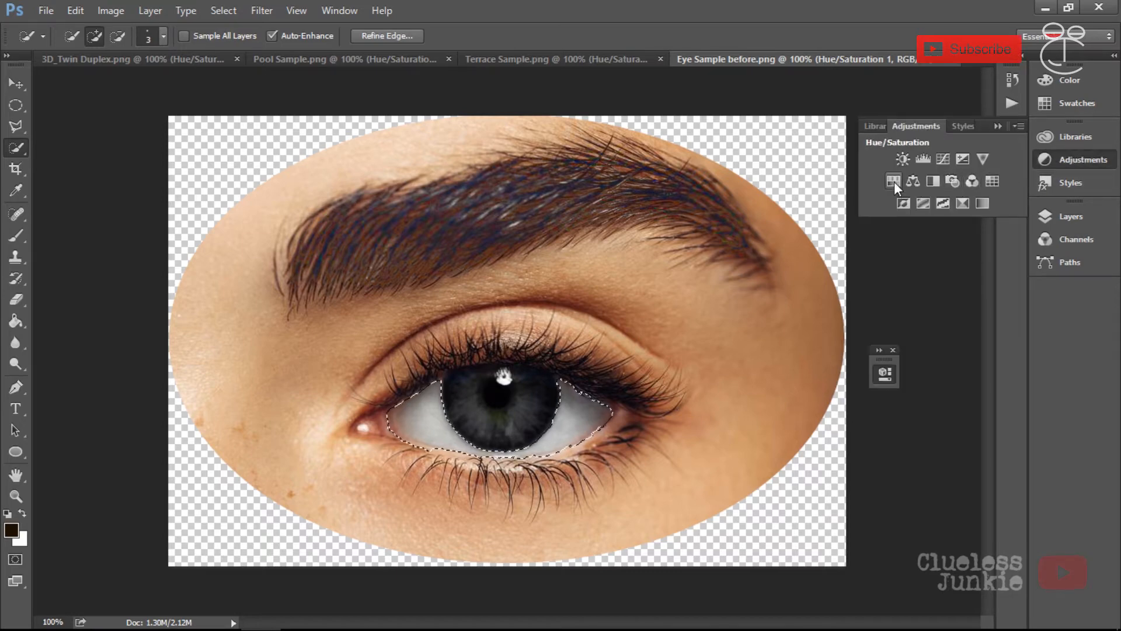
drag(769, 333, 1010, 296)
drag(965, 408, 859, 447)
drag(947, 478, 876, 485)
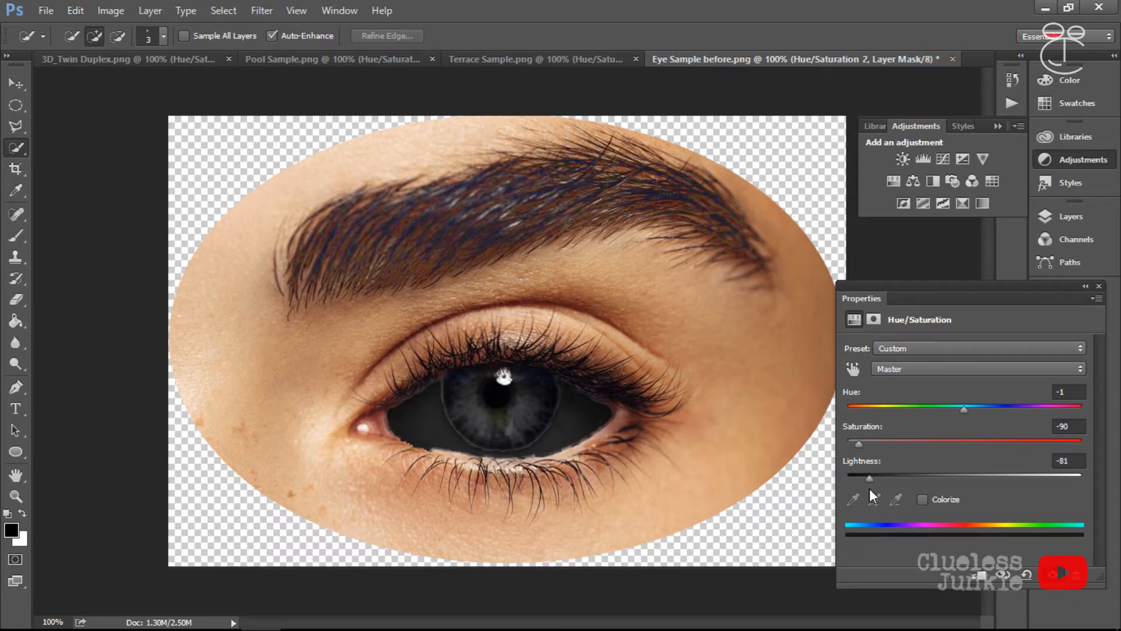
drag(870, 488, 882, 488)
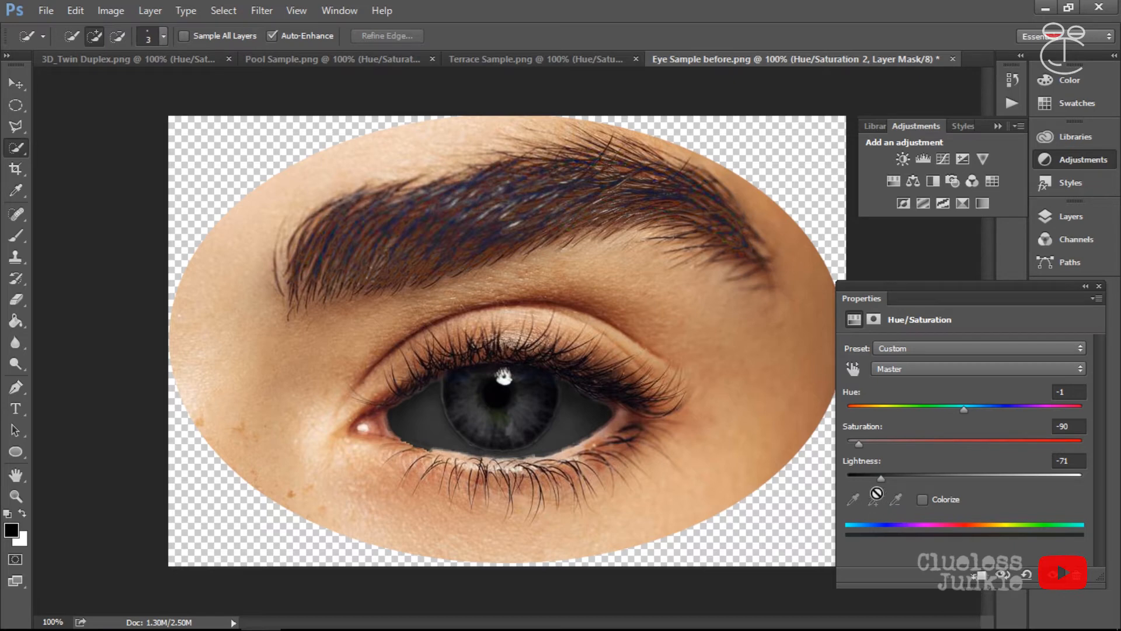
mouse_move(882, 482)
mouse_down()
mouse_move(896, 485)
mouse_move(863, 481)
mouse_move(886, 484)
mouse_up()
click(1098, 286)
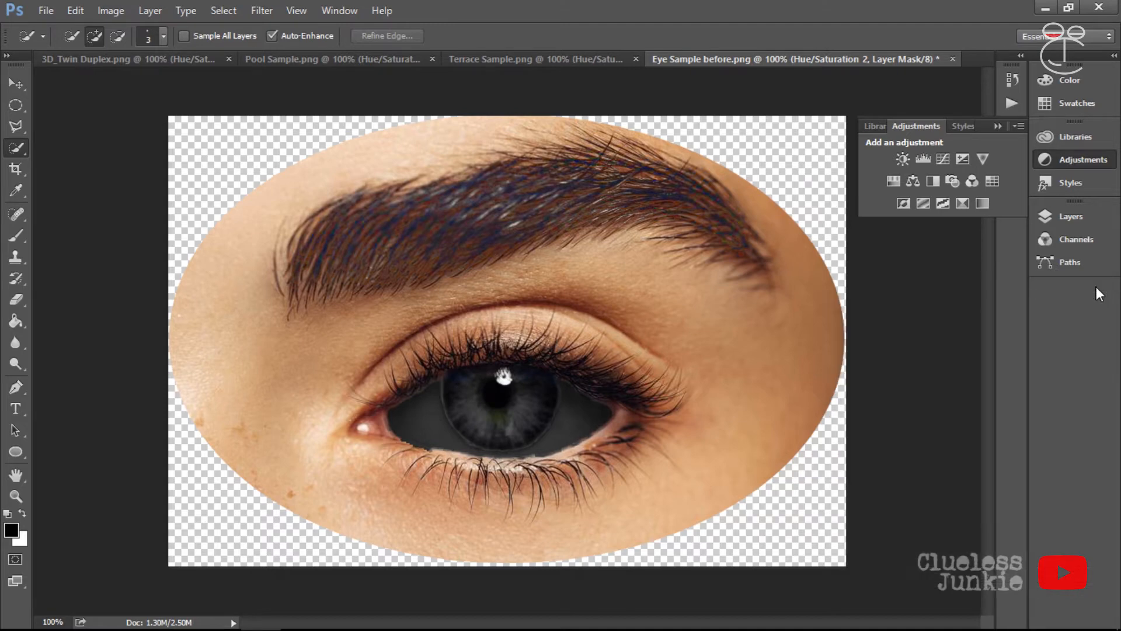
click(1000, 127)
Compare the eye with the Hue/Saturation 1 and Hue/Saturation 2 layers hidden and shown, leaving both visible
click(1054, 214)
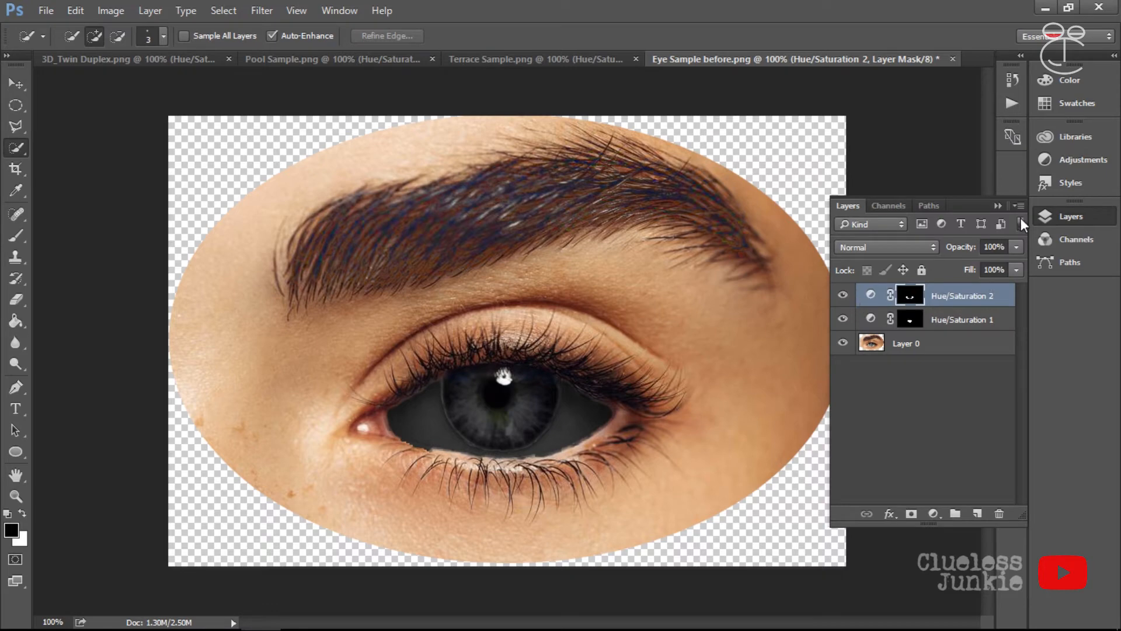
click(842, 297)
click(842, 297)
click(842, 318)
click(842, 318)
click(842, 295)
click(842, 318)
click(843, 319)
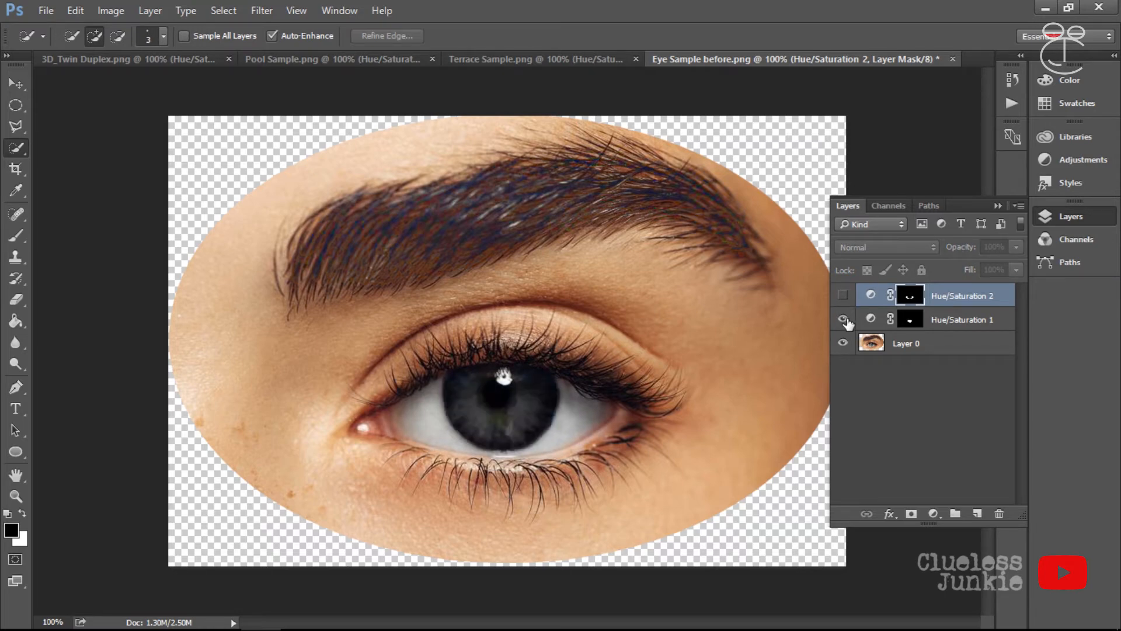
click(843, 296)
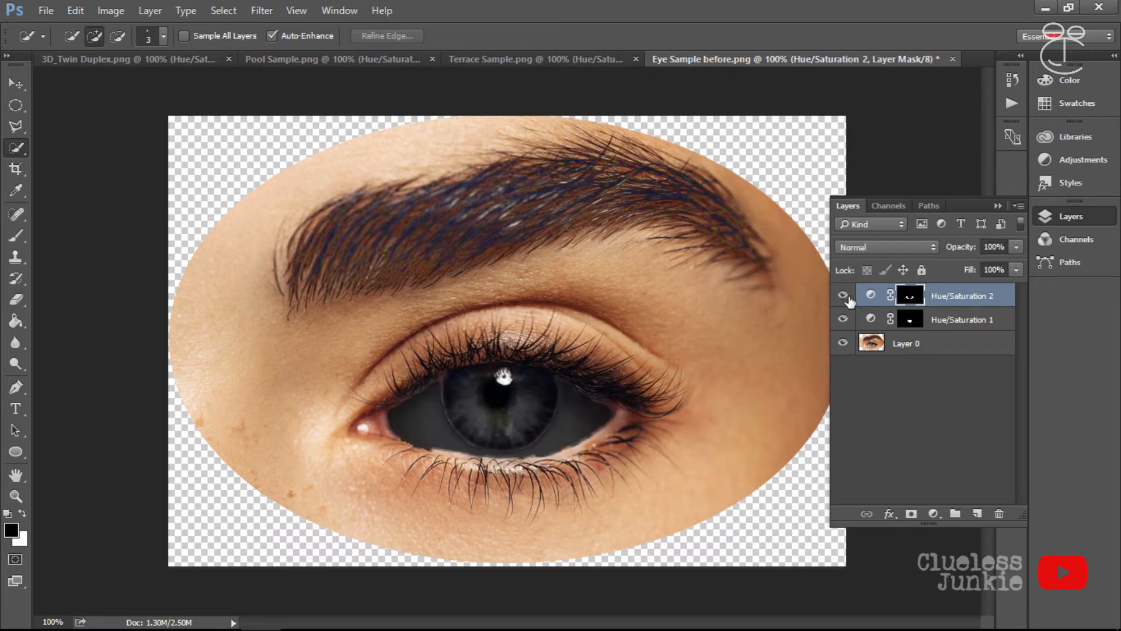
click(1000, 210)
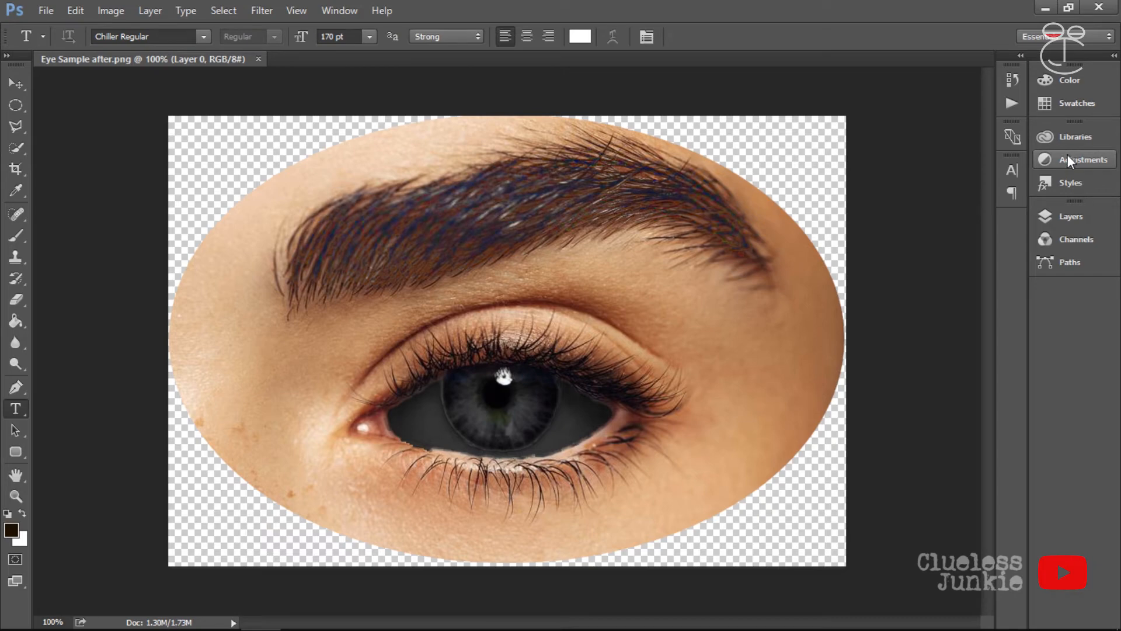
Add a Curves adjustment layer to Eye Sample after.png and pull the RGB curve's middle down to darken the whole image
click(1067, 157)
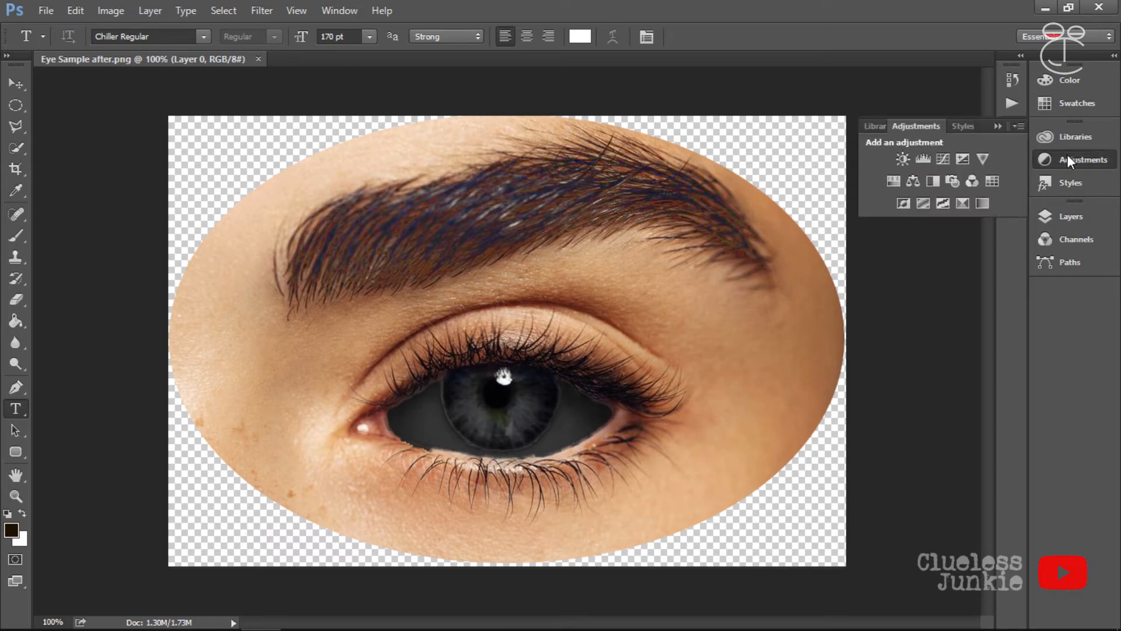
click(947, 163)
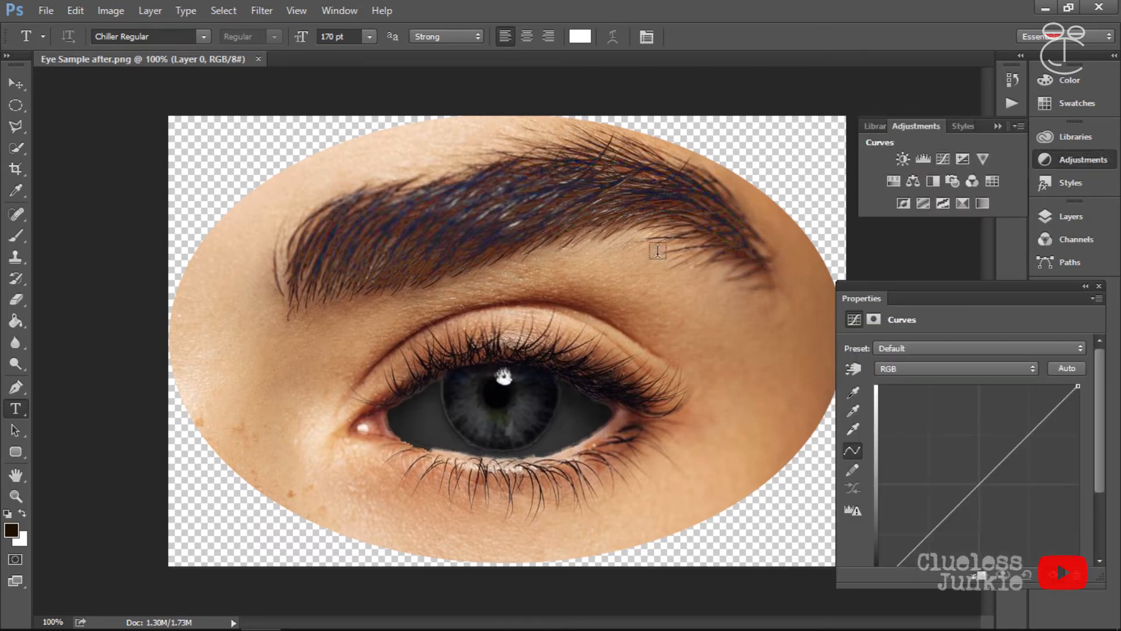
drag(956, 506, 992, 535)
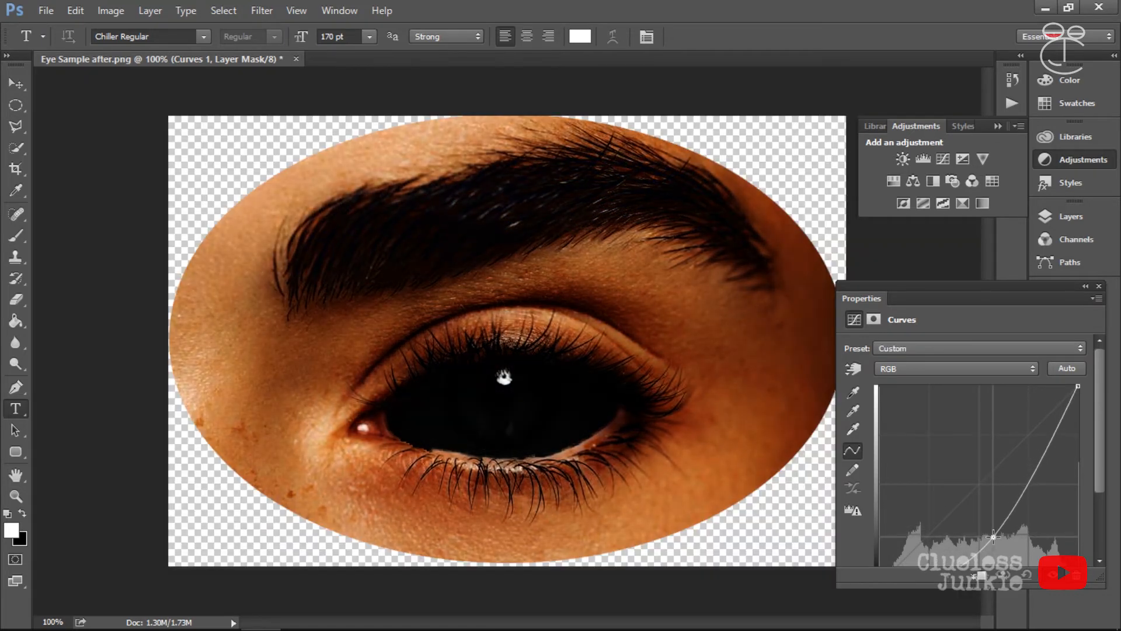
drag(993, 536, 993, 530)
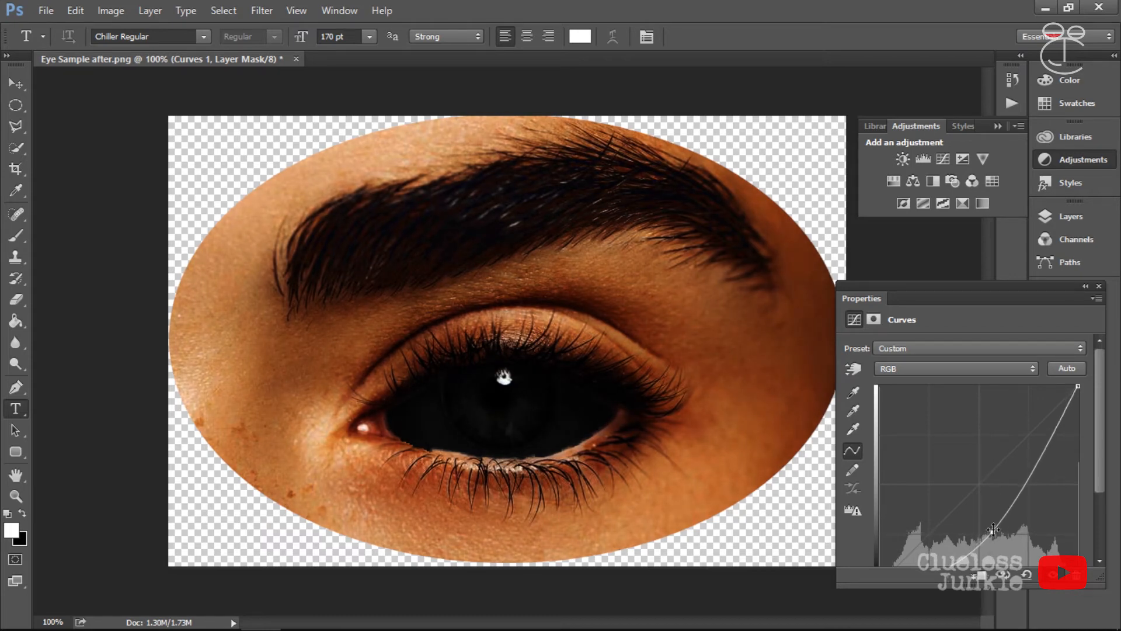
click(1099, 288)
click(1003, 130)
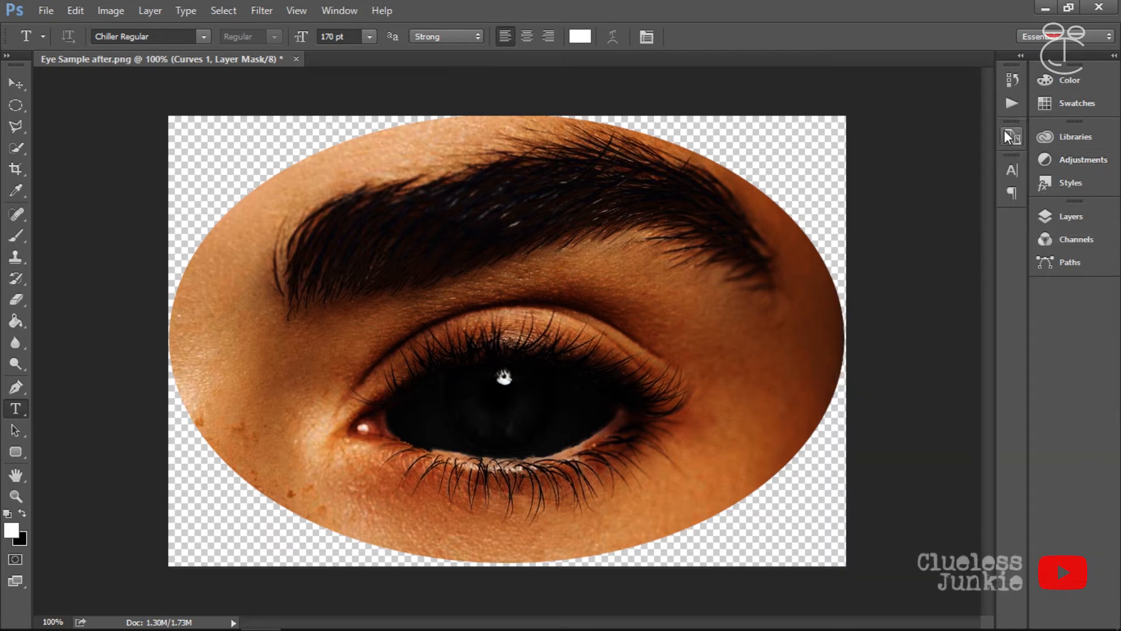
click(1058, 221)
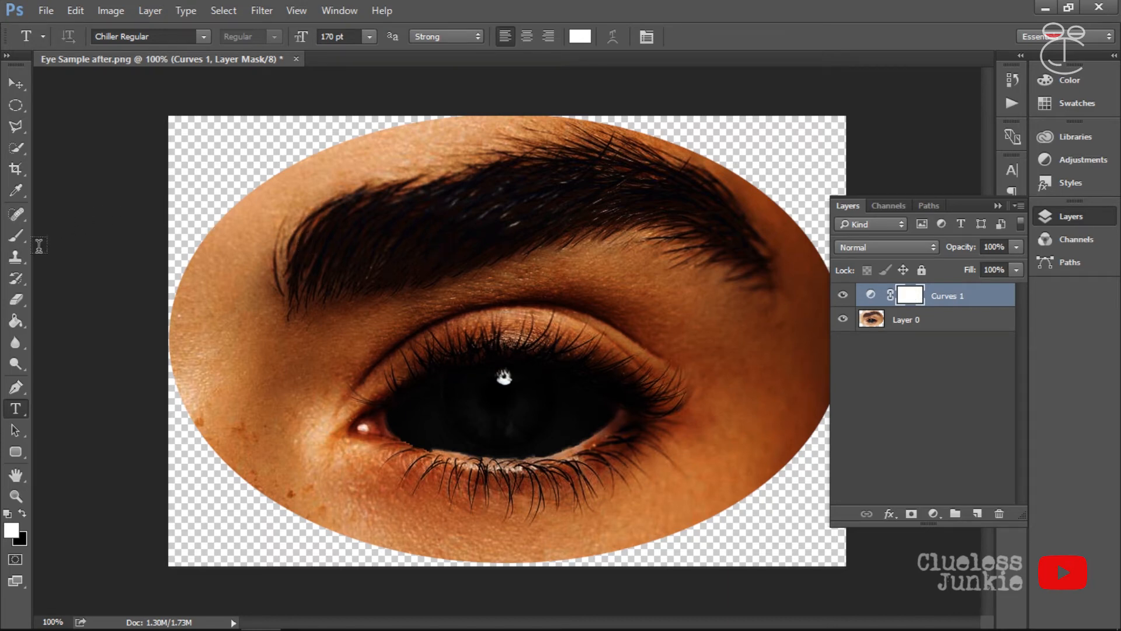
Fill the Curves 1 layer mask with black, and brush white over the eyeball with the 50 px brush to restore the darkening there
click(14, 325)
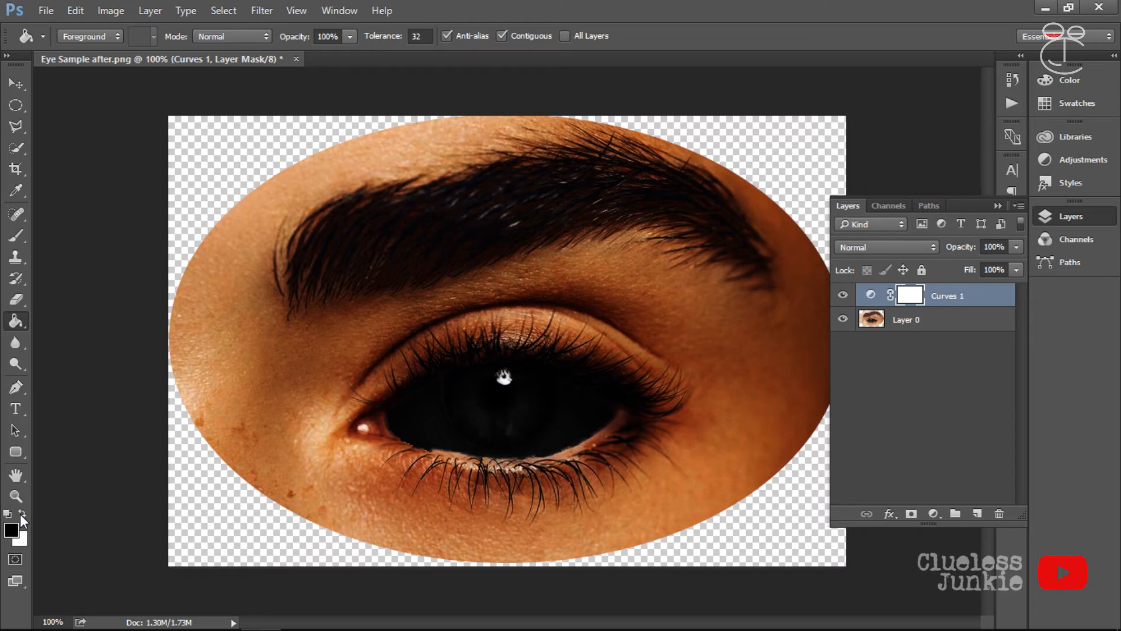
click(510, 381)
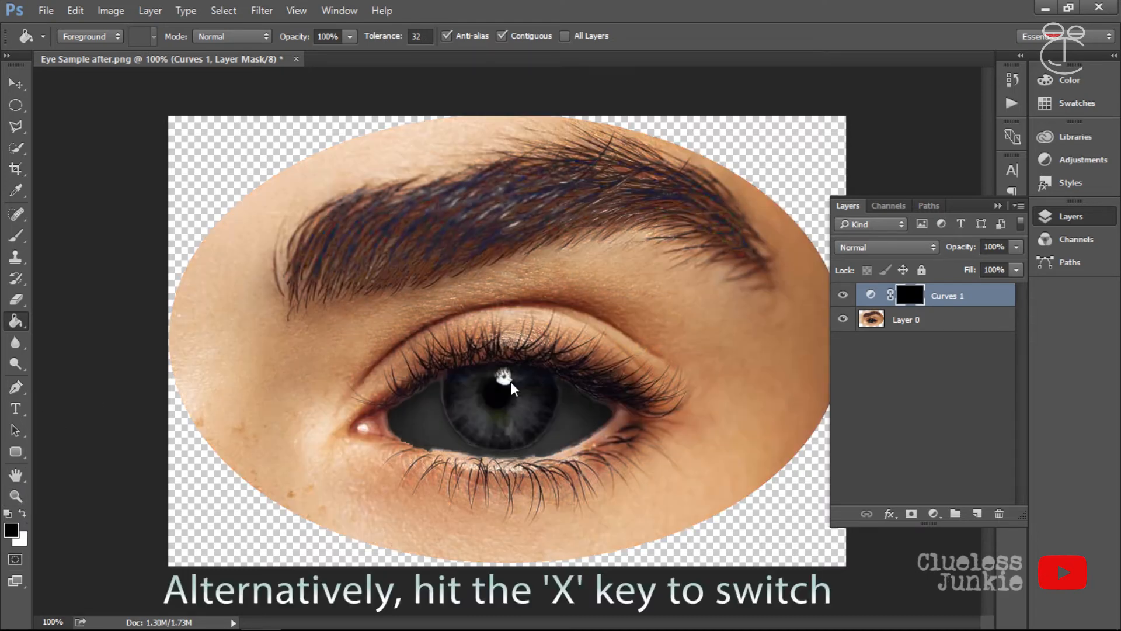
click(17, 237)
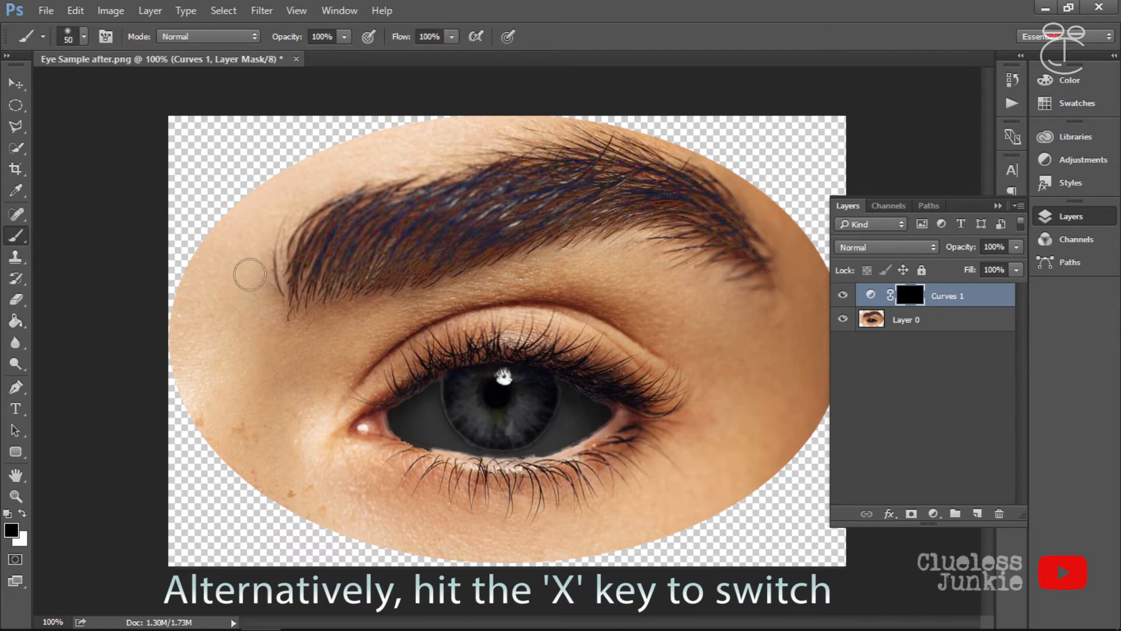
click(22, 513)
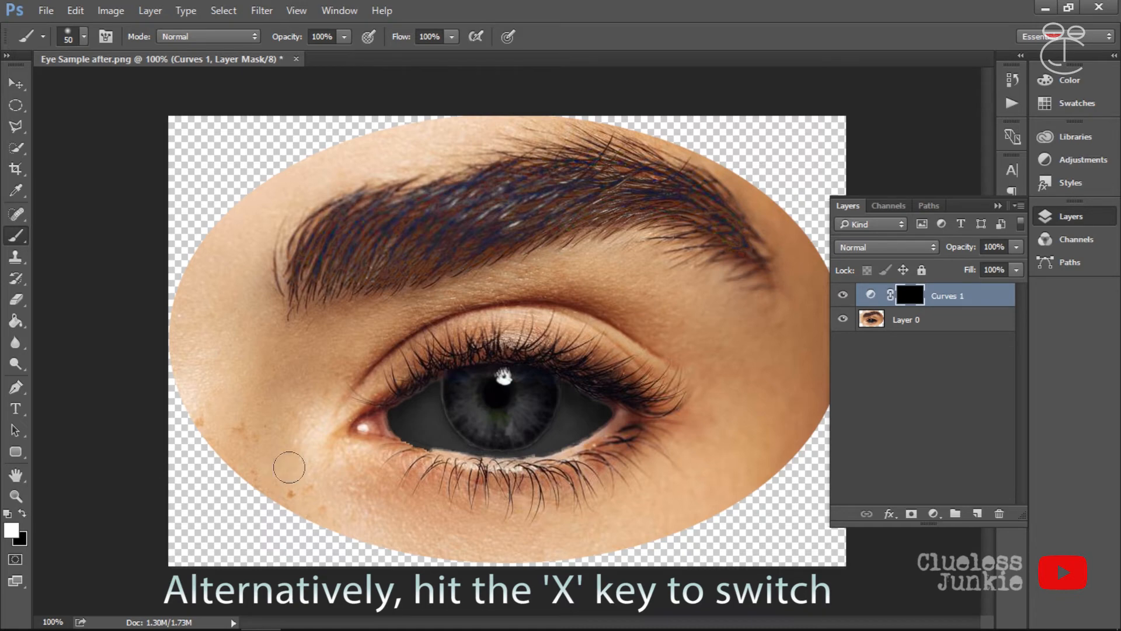
mouse_move(496, 377)
mouse_down()
mouse_move(390, 421)
mouse_move(457, 452)
mouse_move(514, 459)
mouse_move(613, 428)
mouse_move(605, 411)
mouse_move(526, 384)
mouse_move(432, 397)
mouse_move(554, 400)
mouse_move(442, 422)
mouse_move(587, 416)
mouse_move(416, 438)
mouse_move(576, 424)
mouse_move(443, 447)
mouse_move(526, 456)
mouse_move(575, 442)
mouse_move(608, 414)
mouse_move(450, 434)
mouse_move(397, 417)
mouse_move(441, 375)
mouse_move(479, 365)
mouse_move(587, 399)
mouse_move(426, 429)
mouse_move(530, 434)
mouse_move(604, 410)
mouse_move(390, 454)
mouse_move(393, 433)
mouse_move(423, 413)
mouse_move(566, 404)
mouse_move(524, 429)
mouse_up()
Brush black on the Curves 1 mask along the lower eyelid to remove the darkening from the surrounding skin
key(x)
mouse_move(383, 467)
mouse_down()
mouse_move(430, 484)
mouse_move(564, 467)
mouse_move(626, 446)
mouse_move(533, 502)
mouse_move(599, 462)
mouse_move(561, 484)
mouse_up()
mouse_move(414, 483)
mouse_down()
mouse_move(535, 470)
mouse_move(608, 441)
mouse_move(346, 487)
mouse_up()
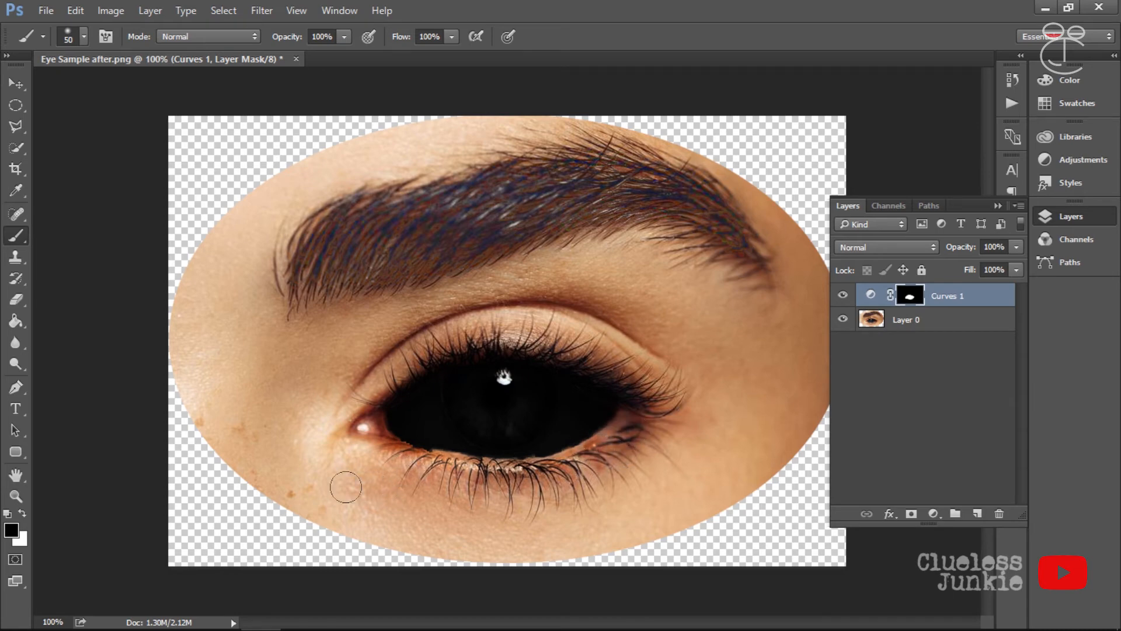
key(x)
key(v)
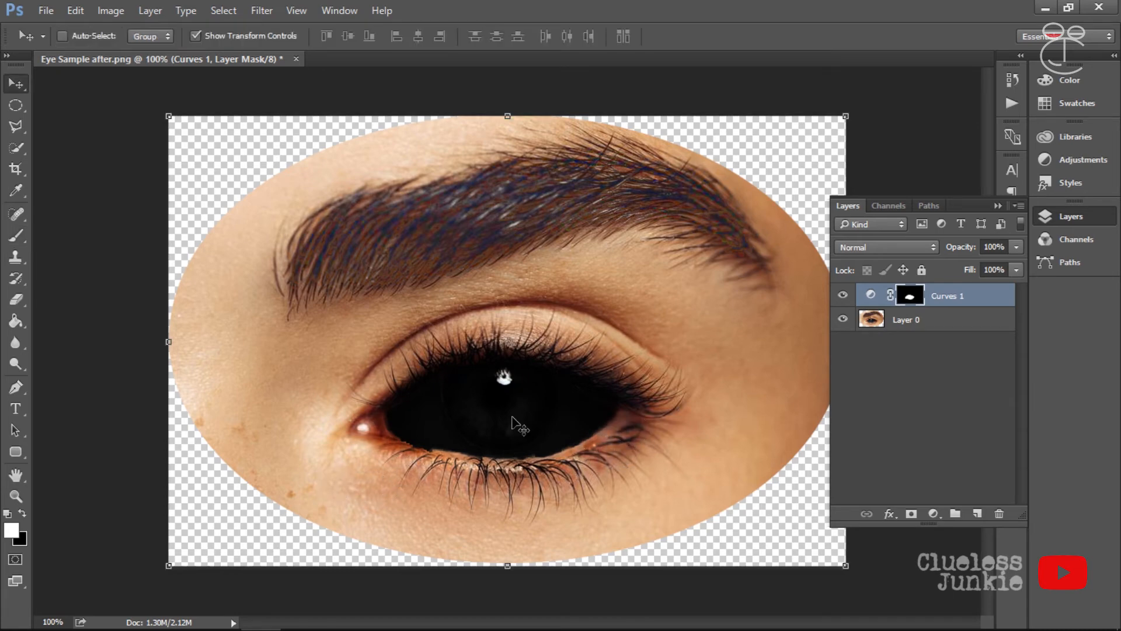
key(z)
alt+click(512, 417)
alt+click(512, 417)
alt+click(512, 417)
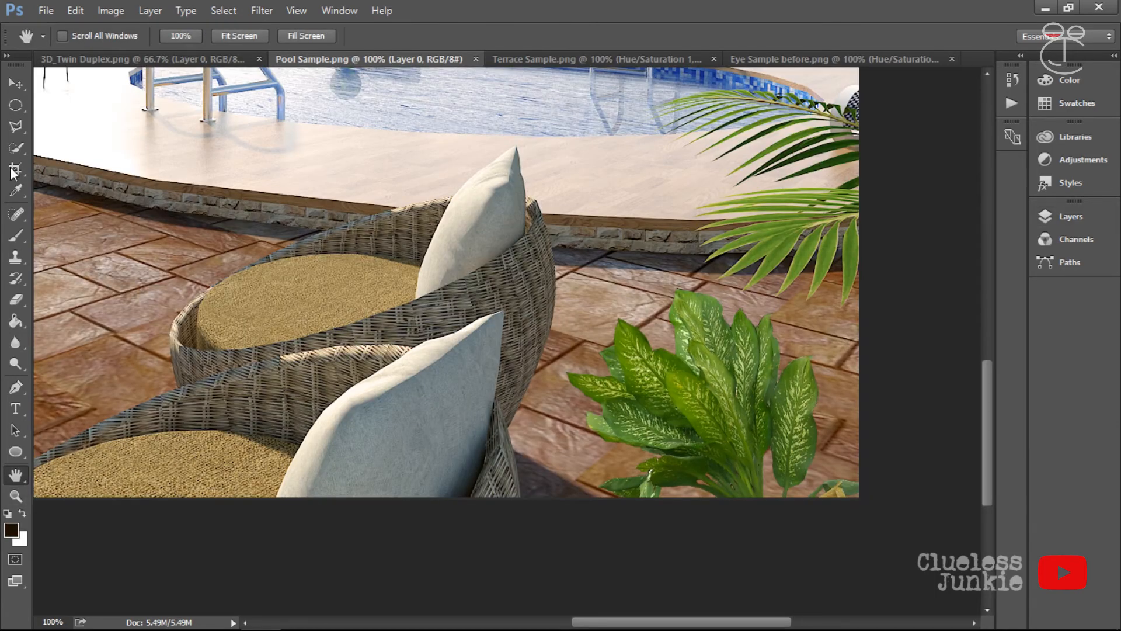
Select part of the leafy plant in Pool Sample.png with the Quick Selection tool and grow the selection across the plant
click(16, 150)
mouse_move(726, 410)
mouse_down()
mouse_move(744, 436)
mouse_move(737, 376)
mouse_up()
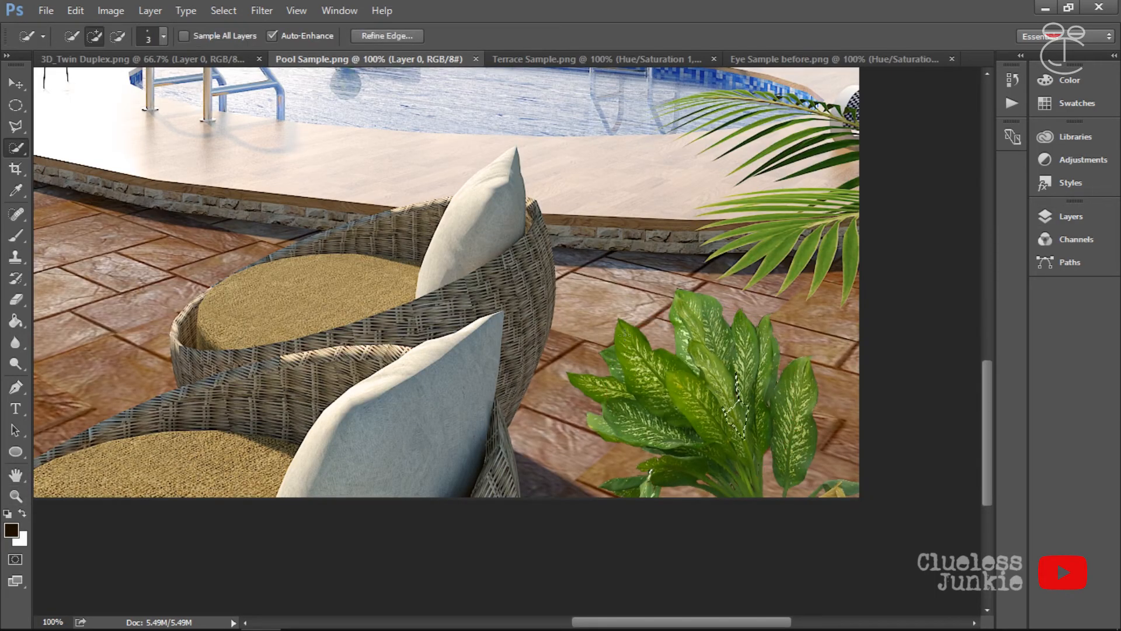
click(222, 10)
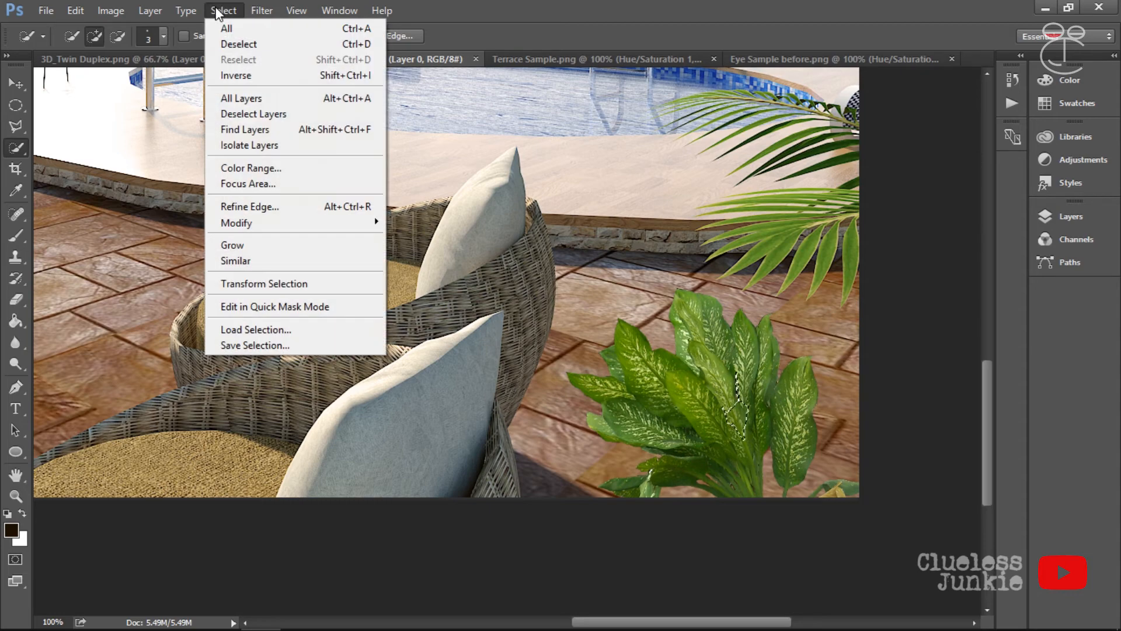
click(236, 245)
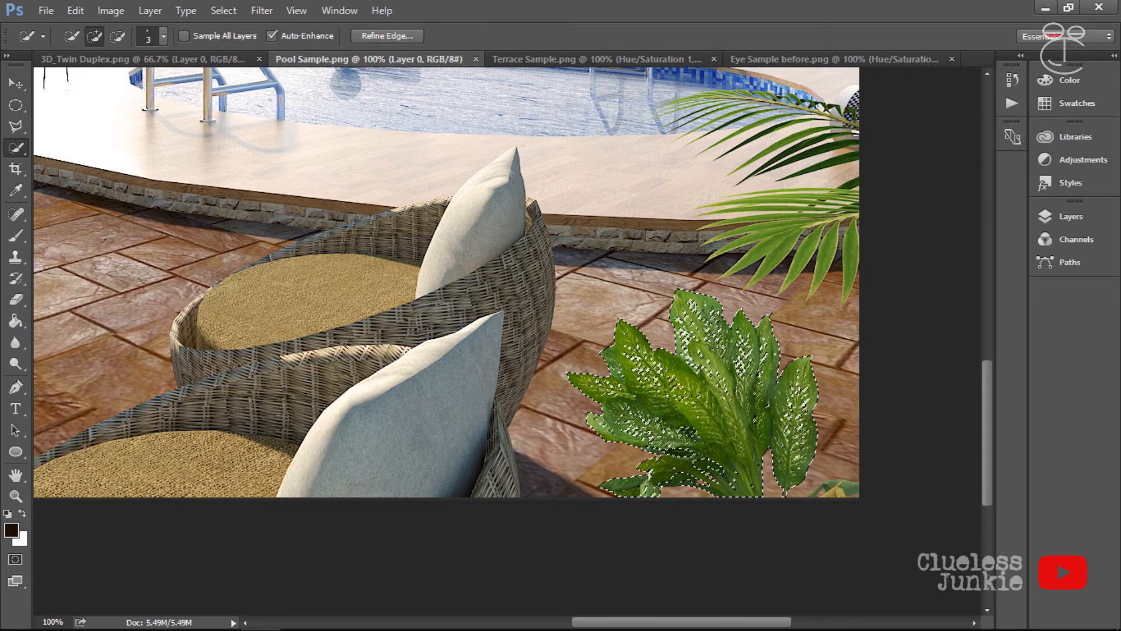
Add a Hue/Saturation adjustment layer to the selected plant, shifting Hue to +154 and then to the negative extreme
click(1064, 162)
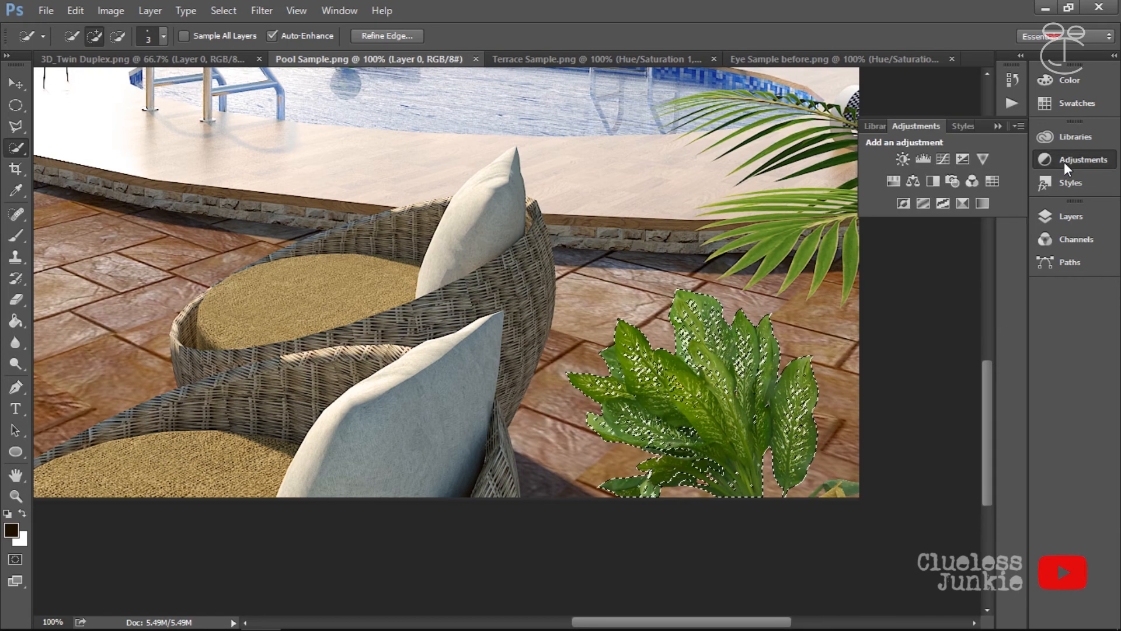
click(892, 181)
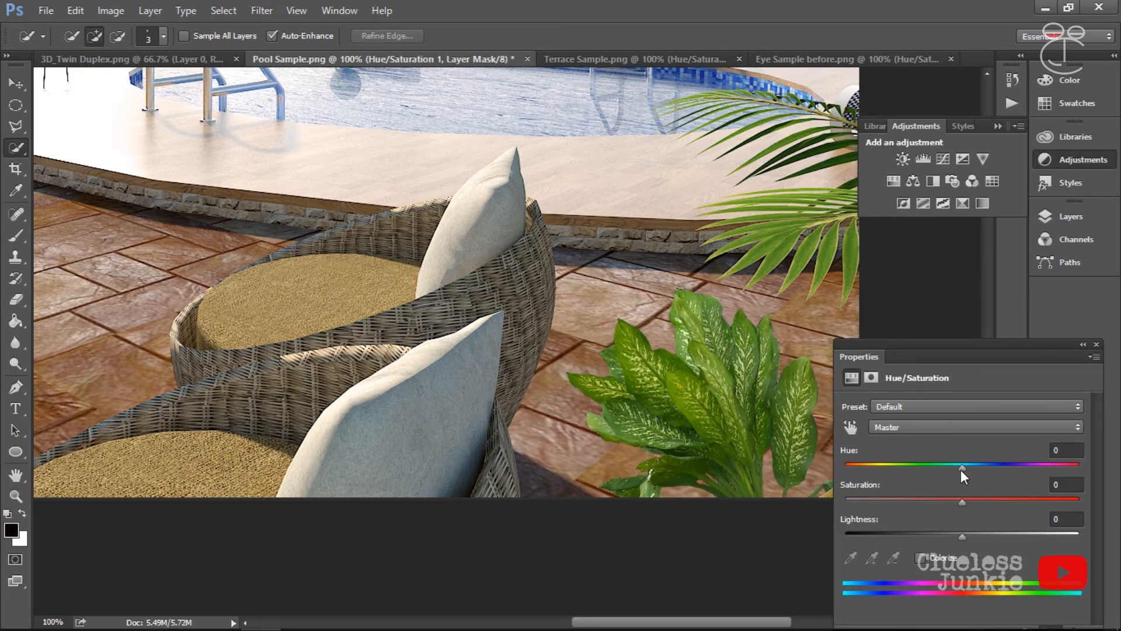
drag(961, 467, 1067, 471)
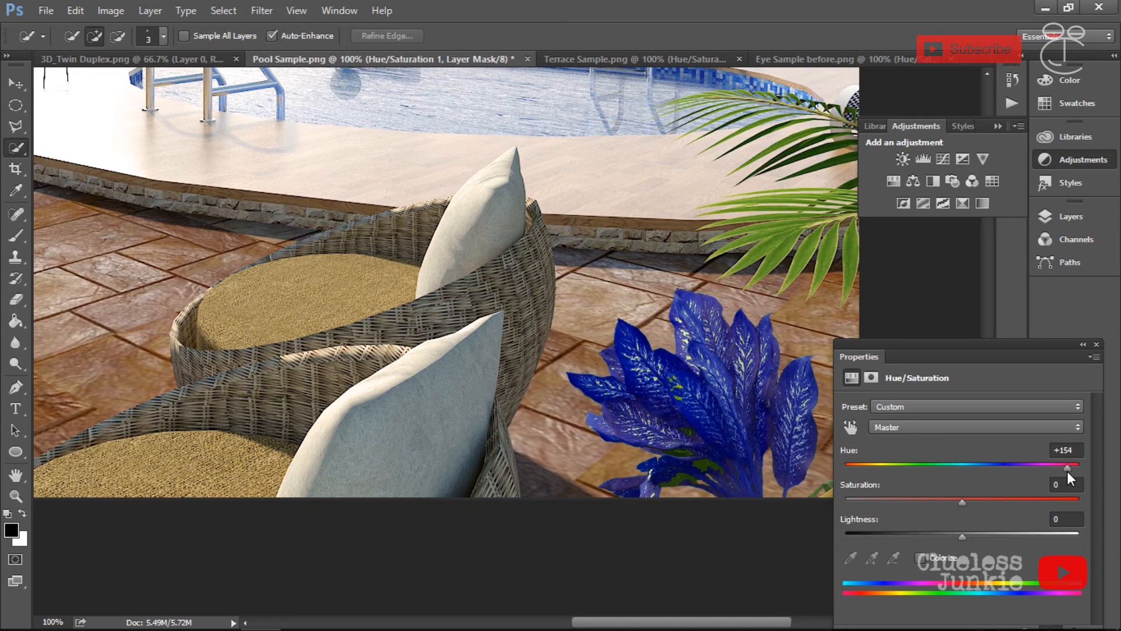
drag(1067, 471, 842, 472)
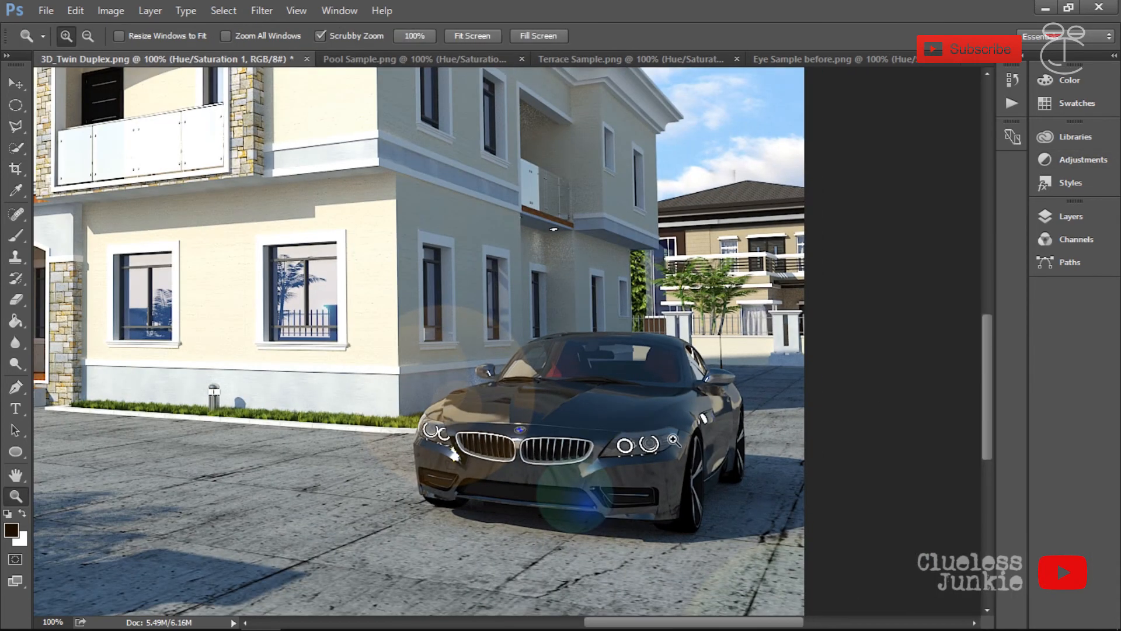
Select the car in 3D_Twin Duplex.png with the Quick Selection tool, reducing the brush size to 8 for the side and front bumper
click(16, 149)
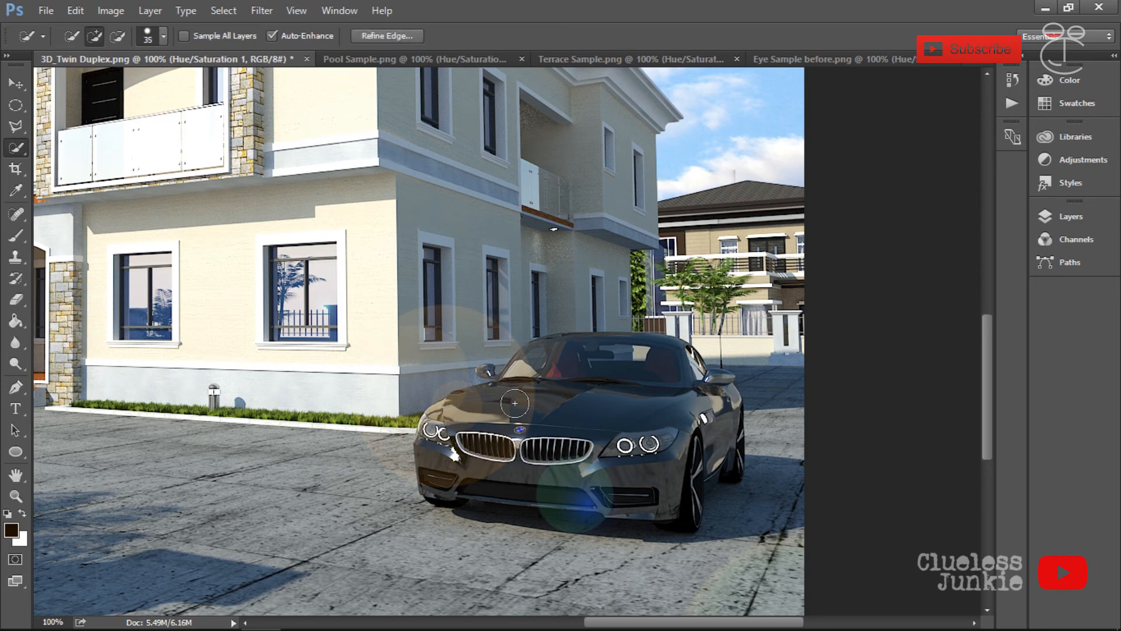
key(bracketleft)
key(bracketleft)
key(bracketleft)
mouse_move(612, 403)
mouse_down()
mouse_move(549, 416)
mouse_move(599, 423)
mouse_move(636, 450)
mouse_move(607, 502)
mouse_up()
key(bracketleft)
key(bracketleft)
key(bracketleft)
key(bracketleft)
mouse_move(703, 391)
mouse_down()
mouse_move(733, 449)
mouse_move(695, 487)
mouse_up()
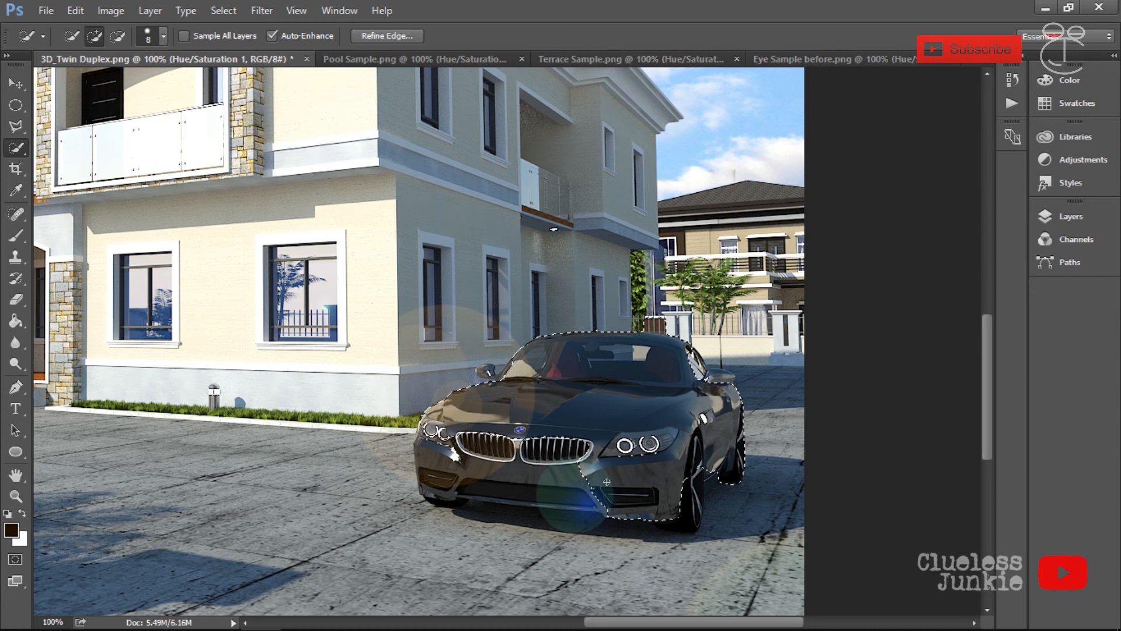
mouse_move(434, 480)
mouse_down()
mouse_move(429, 497)
mouse_move(526, 503)
mouse_up()
Refine the car selection by adding the side mirror and subtracting stray areas around the wheels
key(alt)
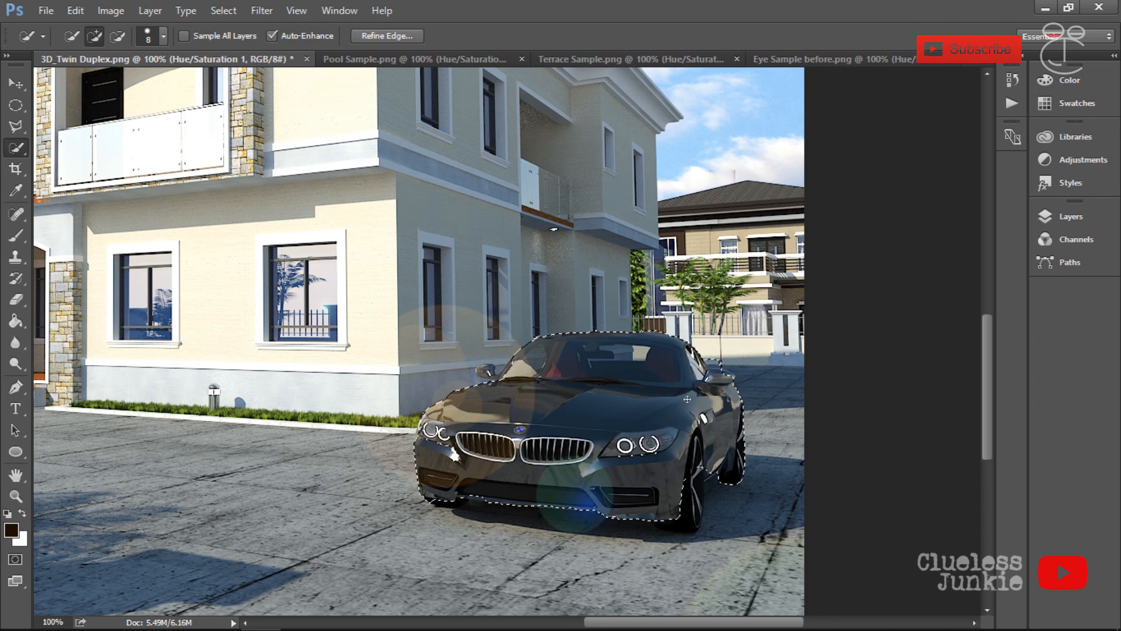
key(alt)
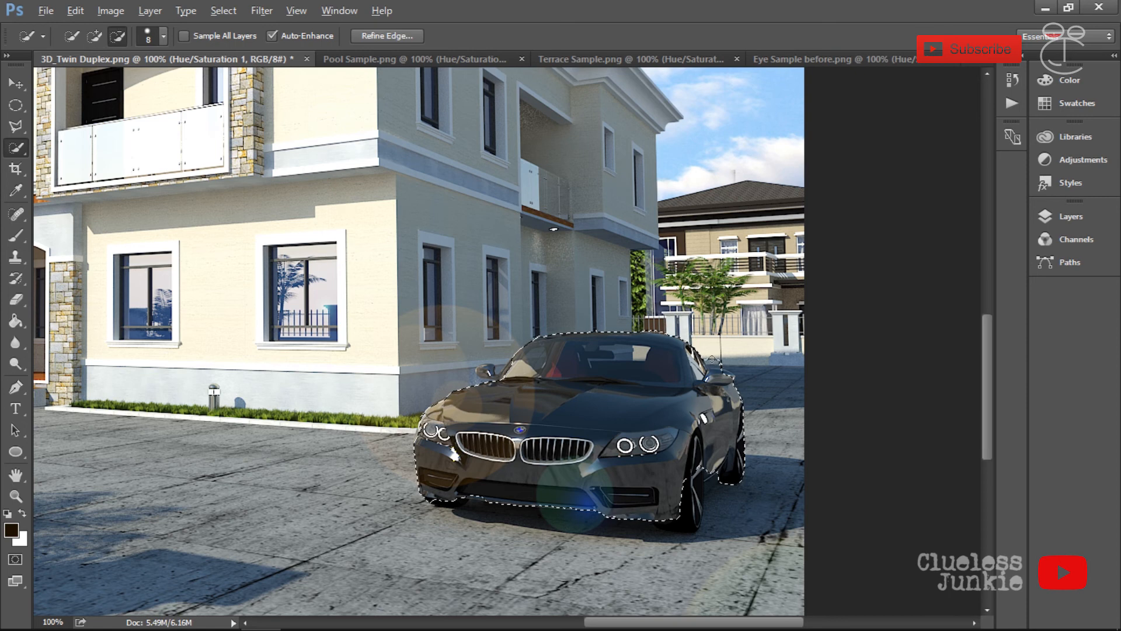
key(alt)
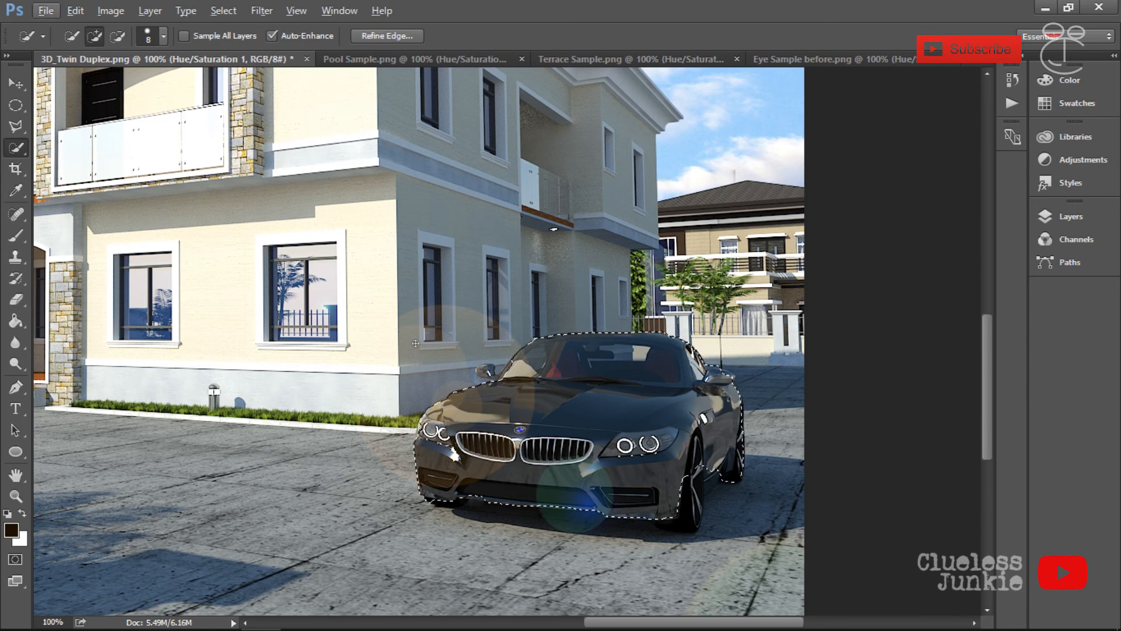
click(488, 374)
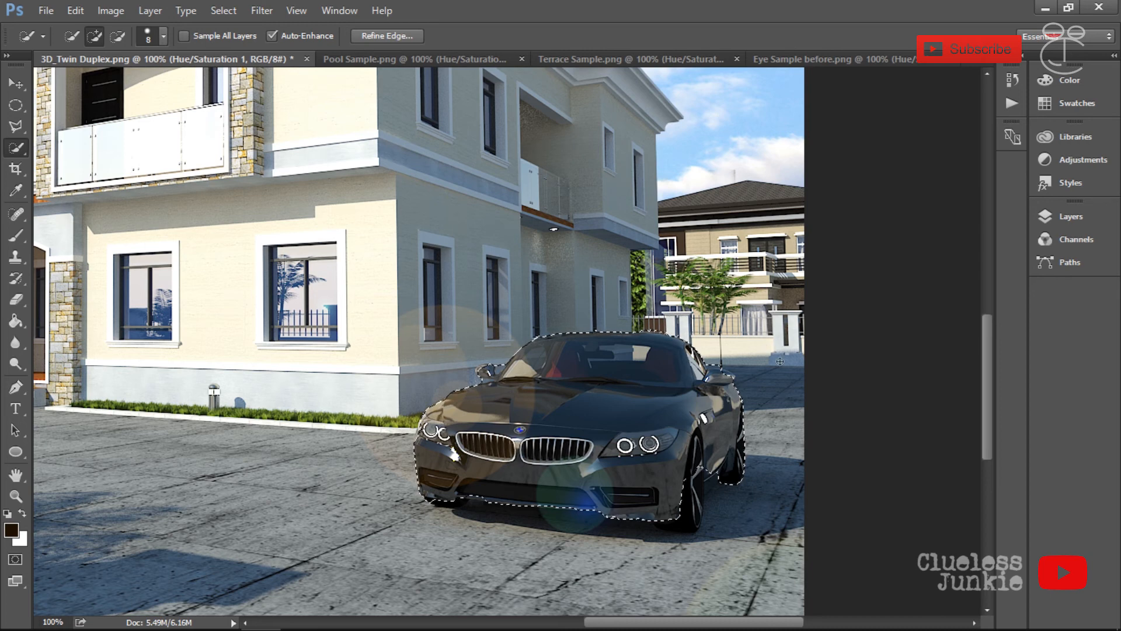
key(alt)
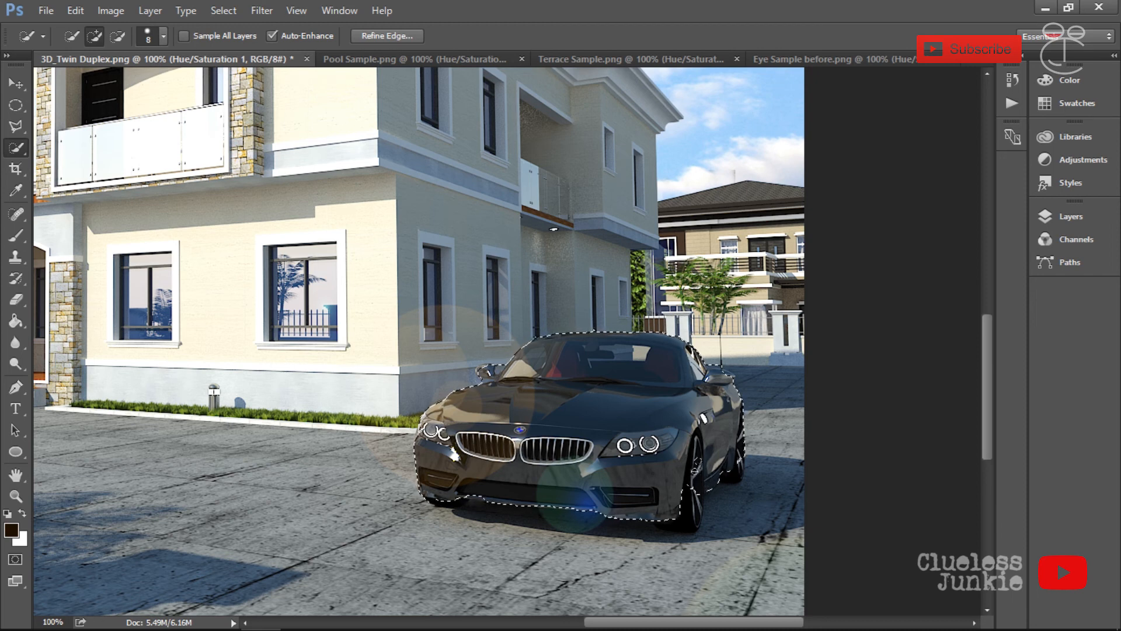
key(alt)
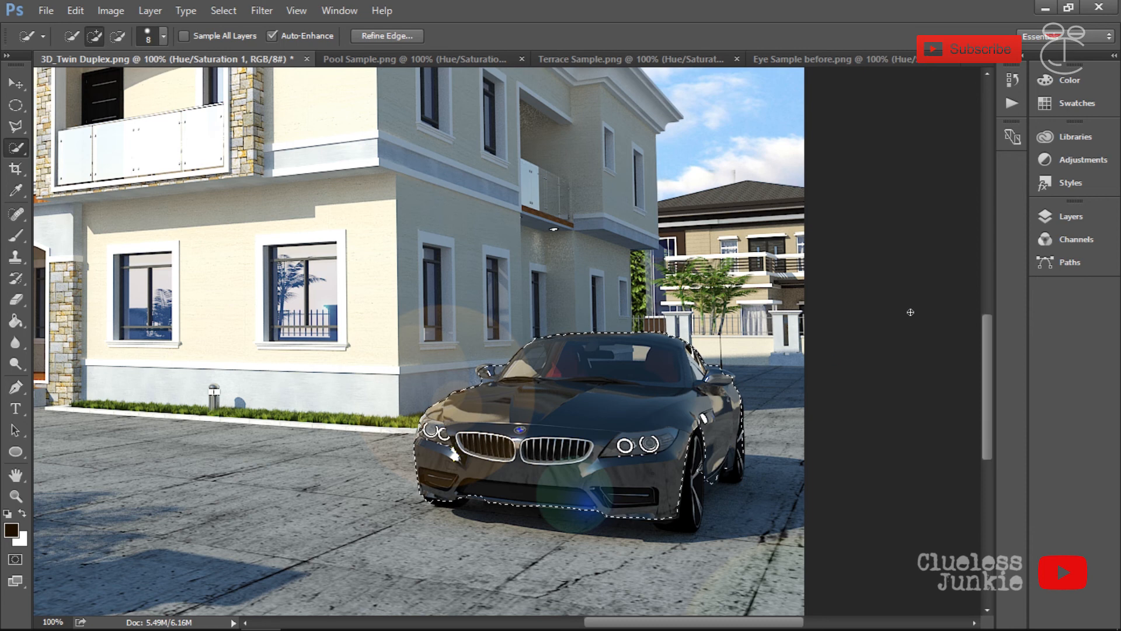
Add a Hue/Saturation adjustment layer to the selected car and shift its Hue to the positive extreme
click(1071, 164)
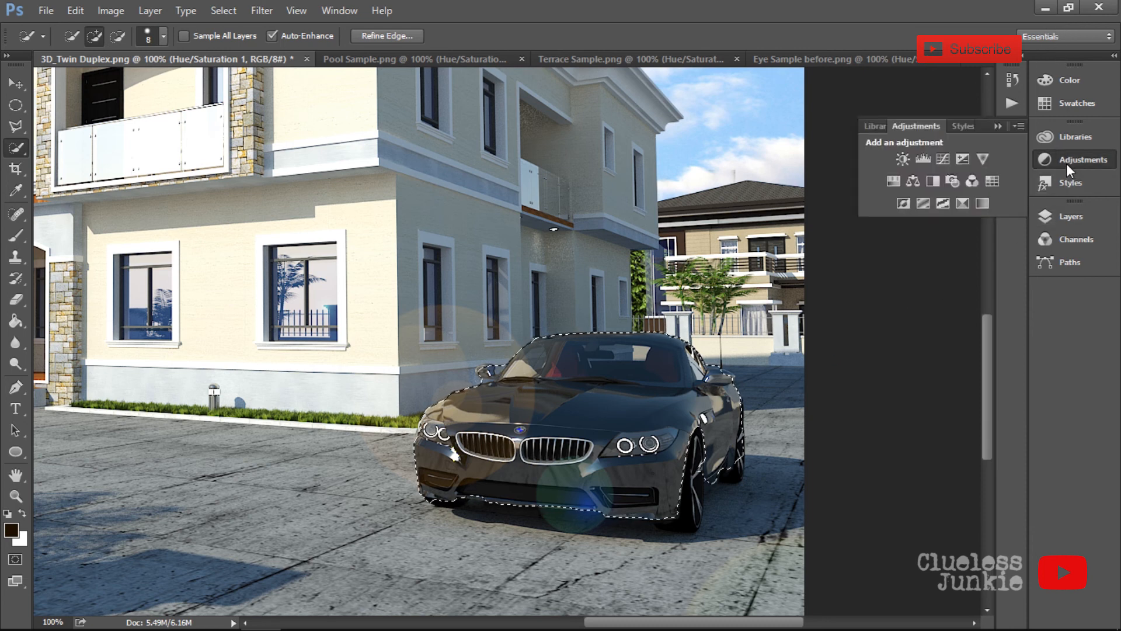
click(891, 180)
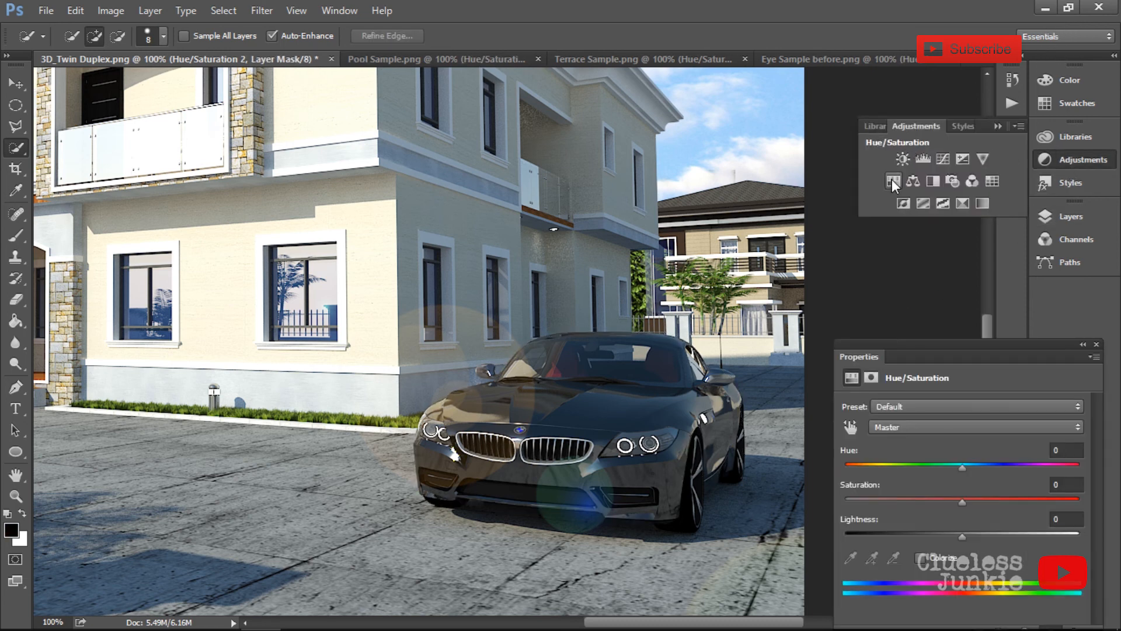
drag(962, 466, 1083, 498)
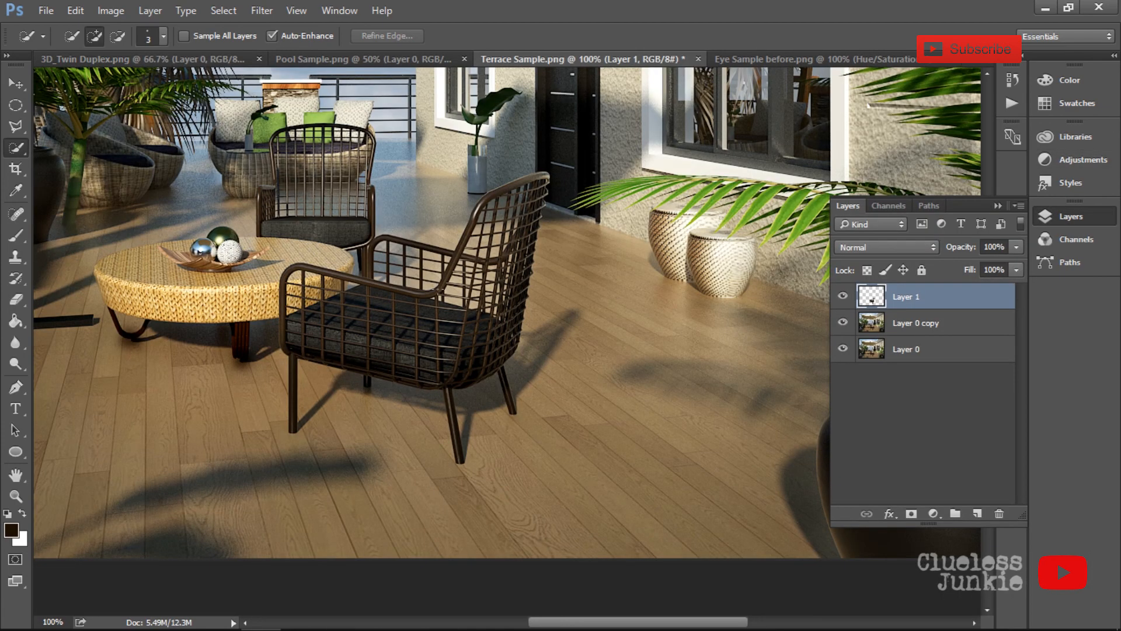
Select part of the front chair on Layer 1 of Terrace Sample.png and extend the selection to similar pixels
drag(435, 291, 412, 292)
click(233, 15)
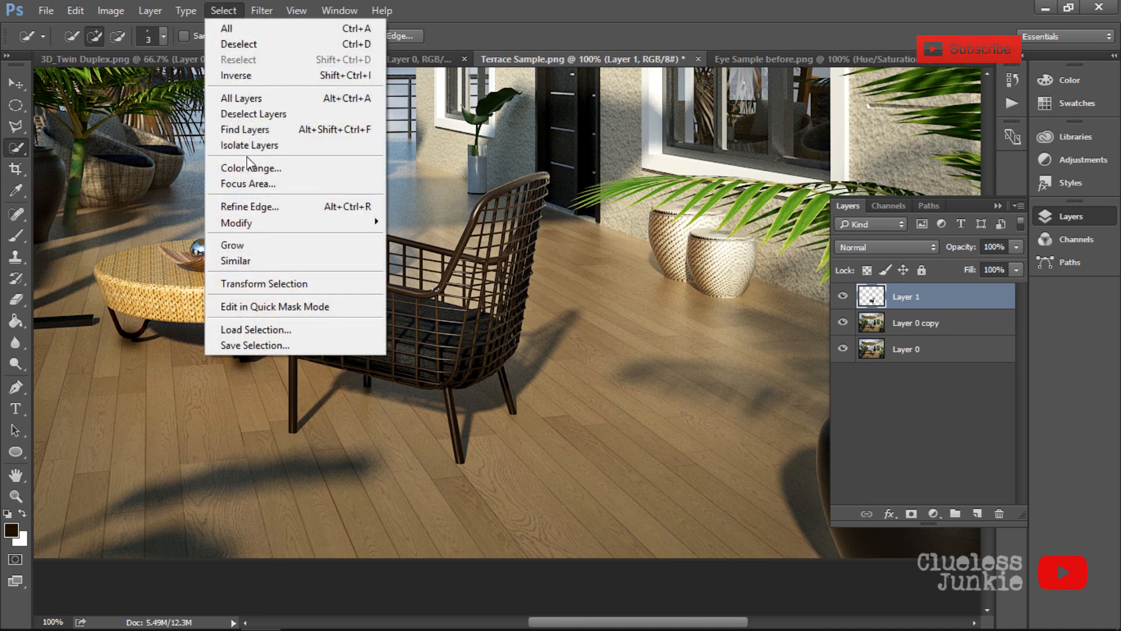
click(239, 258)
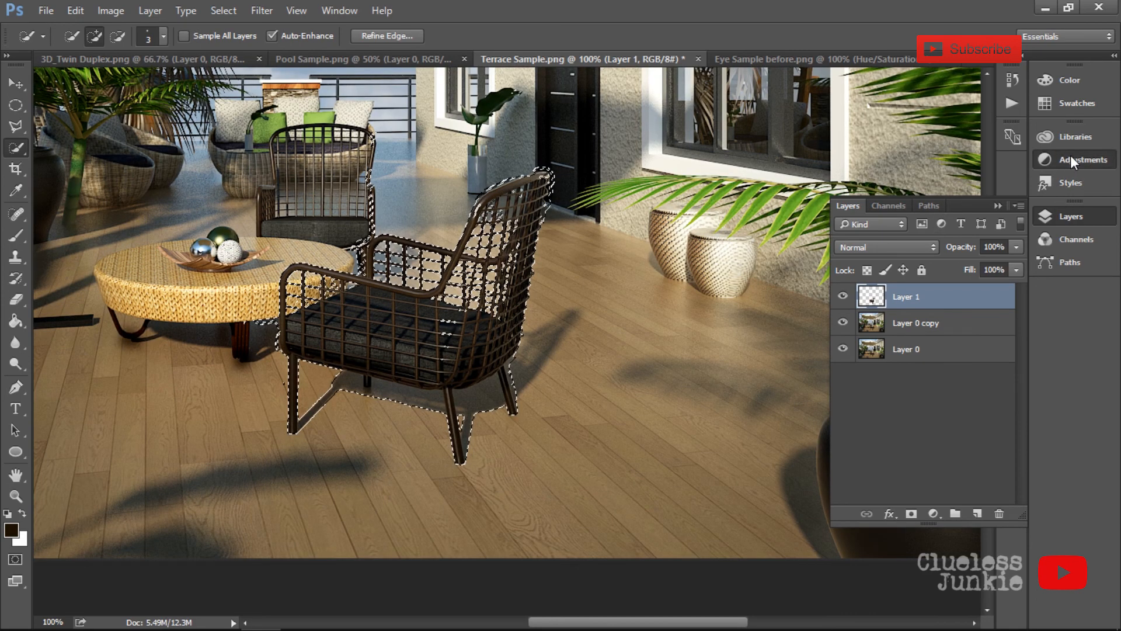
Add a Hue/Saturation adjustment layer to the selected chair with Hue +65
click(1071, 157)
click(891, 181)
drag(962, 467, 1025, 462)
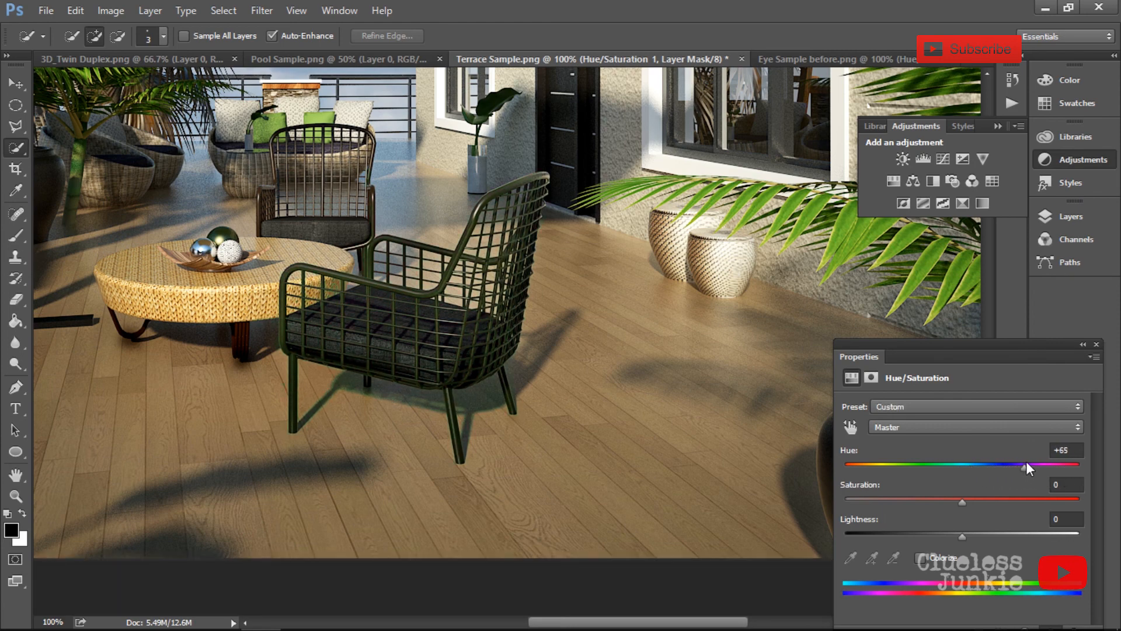